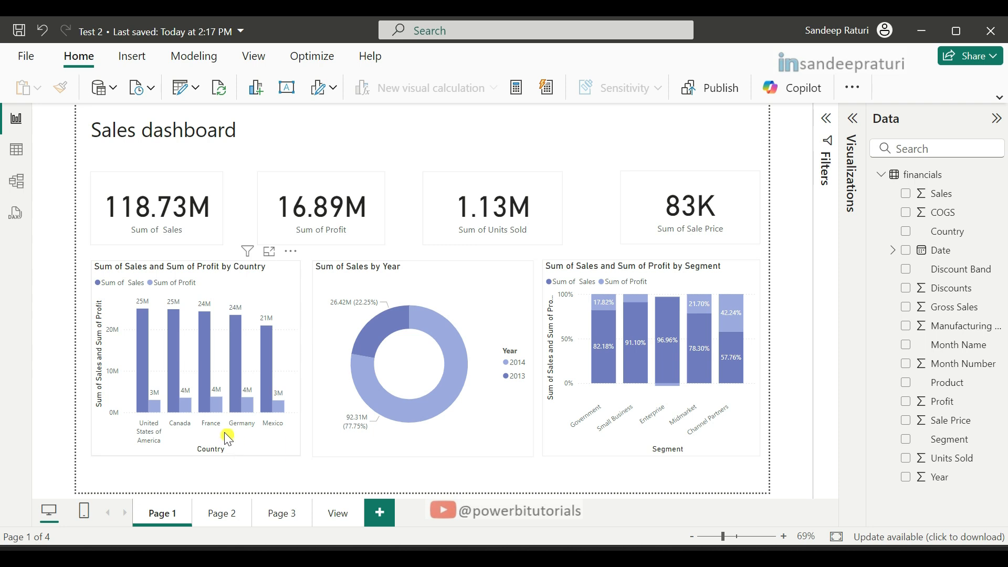
- Drill through from Canada's sales bar to the View page, look over its detail rows, and return to the dashboard
{"action": "mouse_move", "coordinate": [175, 342]}
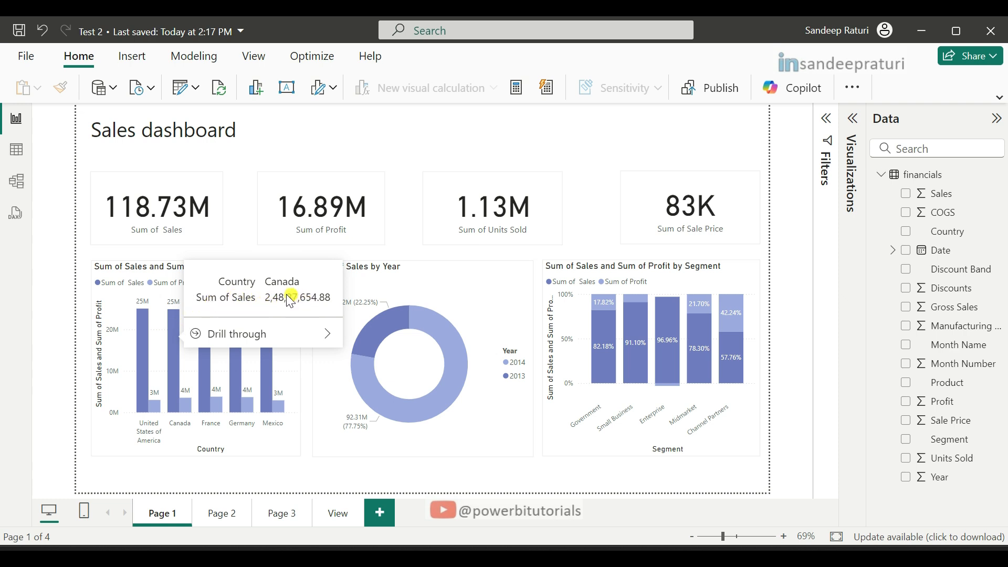
{"action": "mouse_move", "coordinate": [233, 330]}
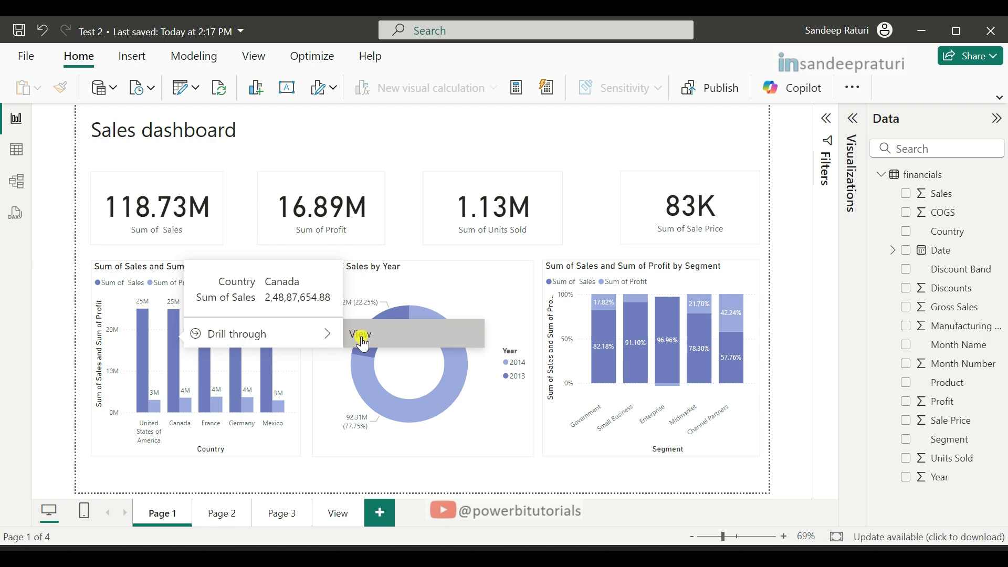
{"action": "left_click", "coordinate": [388, 342]}
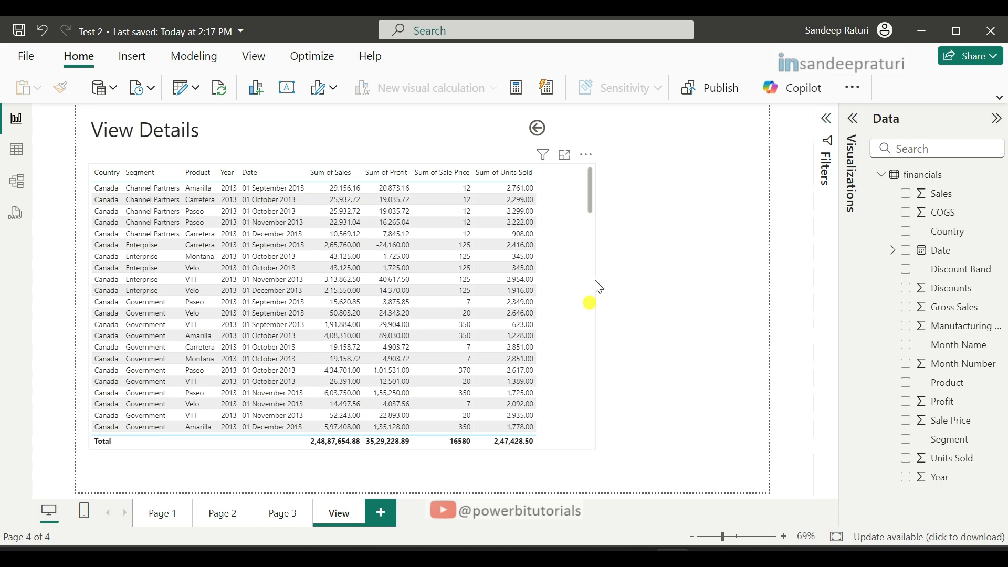
{"action": "scroll", "coordinate": [580, 309], "scroll_direction": "down", "scroll_amount": 20}
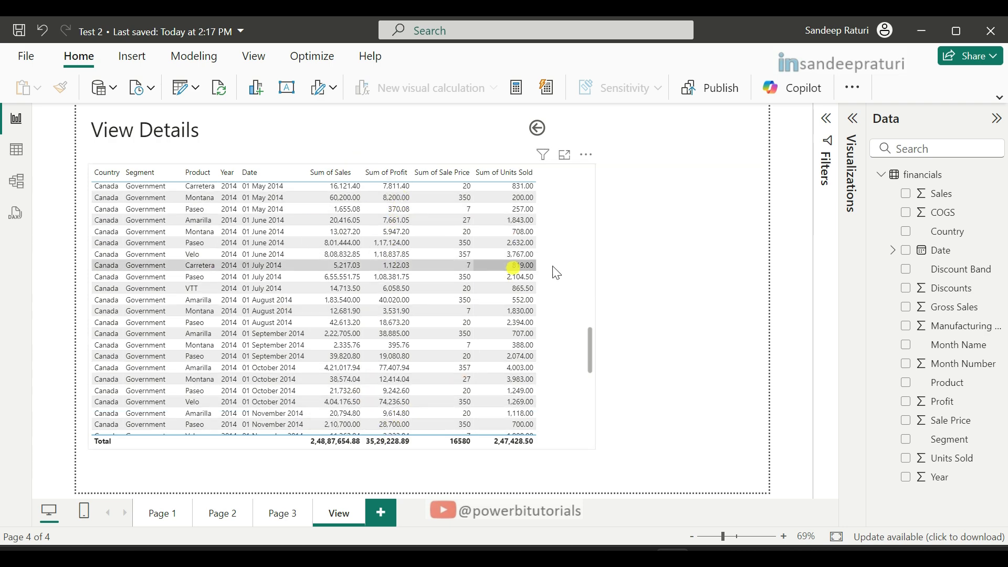
{"action": "scroll", "coordinate": [581, 360], "scroll_direction": "up", "scroll_amount": 5}
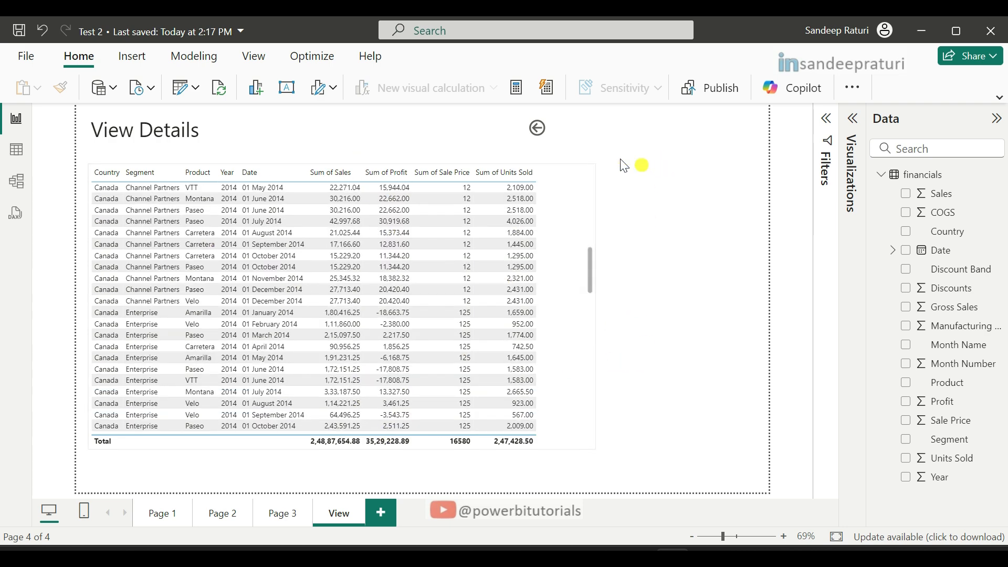
{"action": "left_click", "coordinate": [537, 128], "text": "ctrl"}
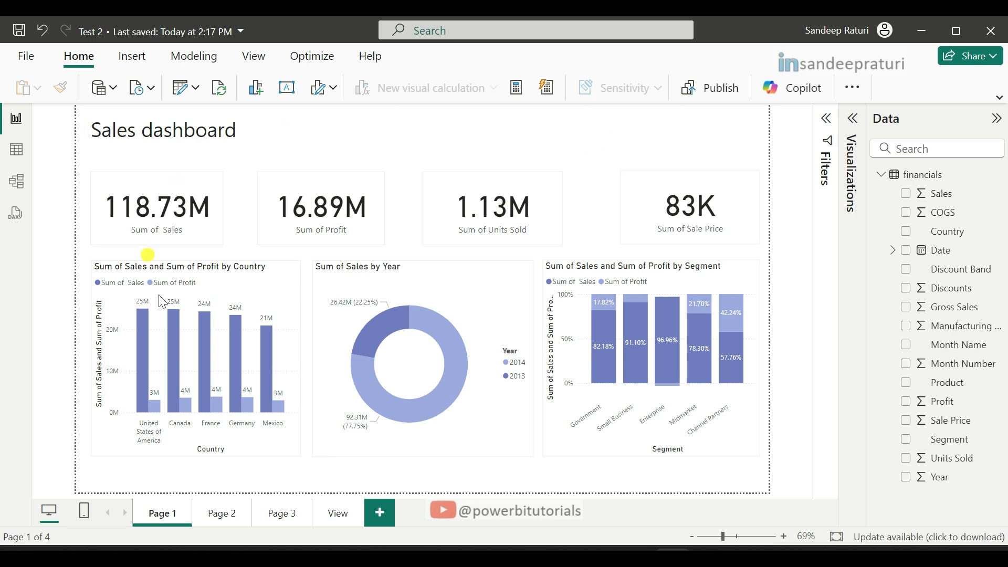
- Drill through from France's sales bar in the country chart to the View page and look over its detail rows
{"action": "mouse_move", "coordinate": [204, 386]}
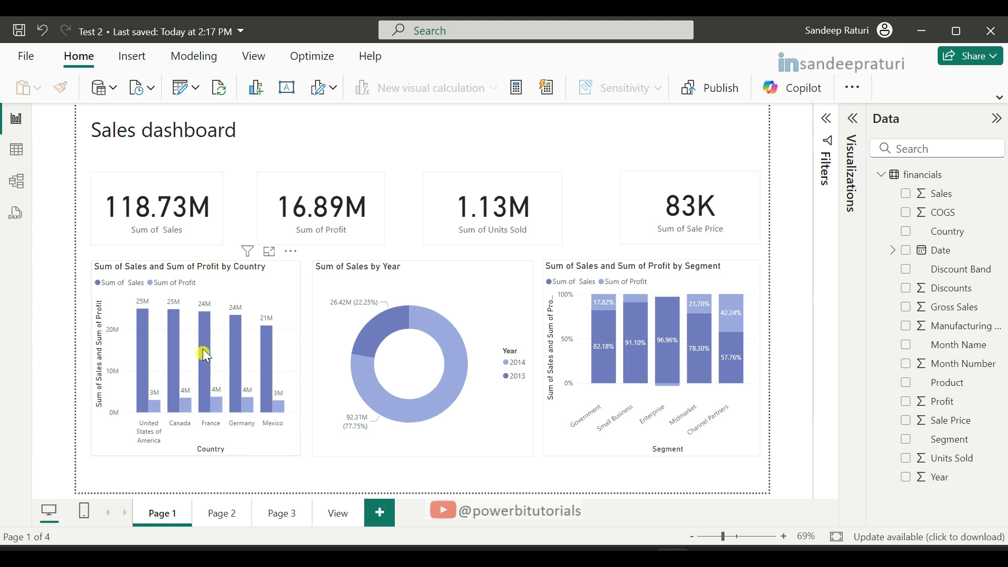
{"action": "mouse_move", "coordinate": [207, 341]}
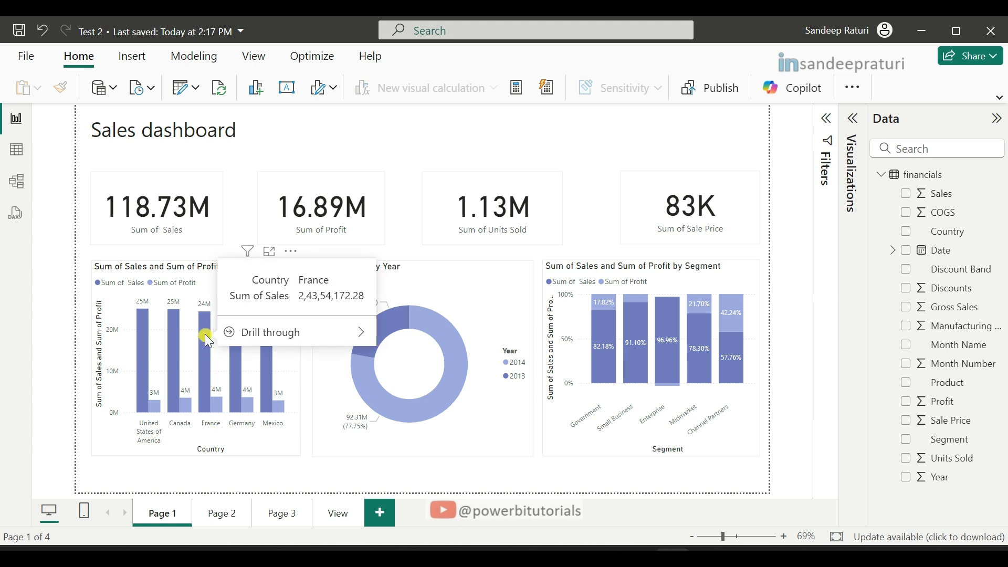
{"action": "mouse_move", "coordinate": [333, 334]}
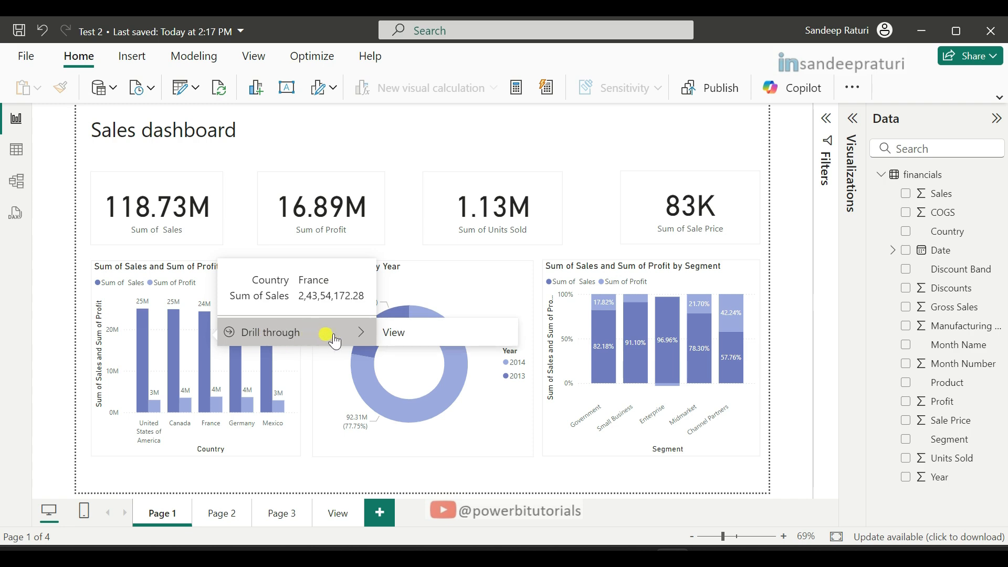
{"action": "left_click", "coordinate": [408, 341]}
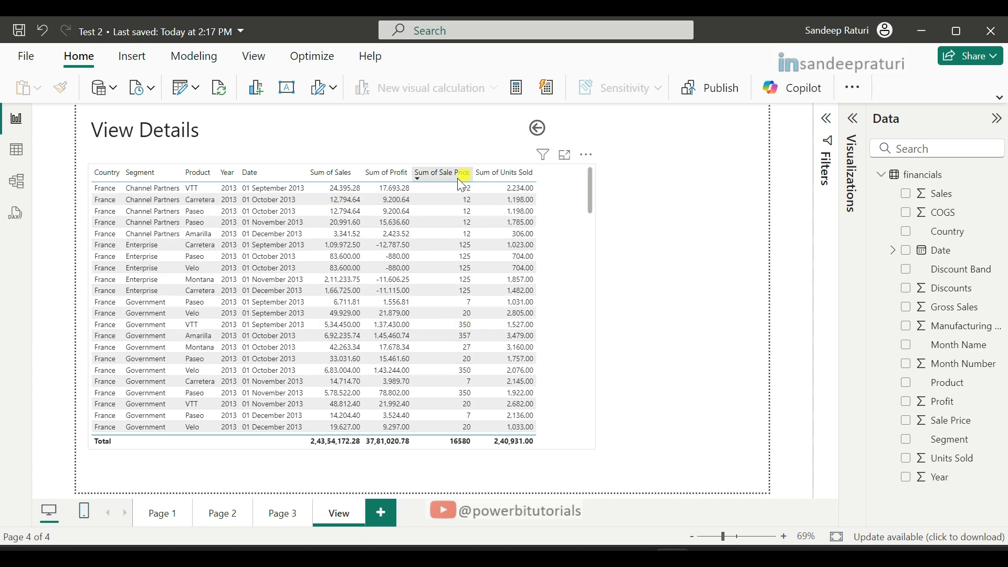
{"action": "scroll", "coordinate": [446, 332], "scroll_direction": "down", "scroll_amount": 10}
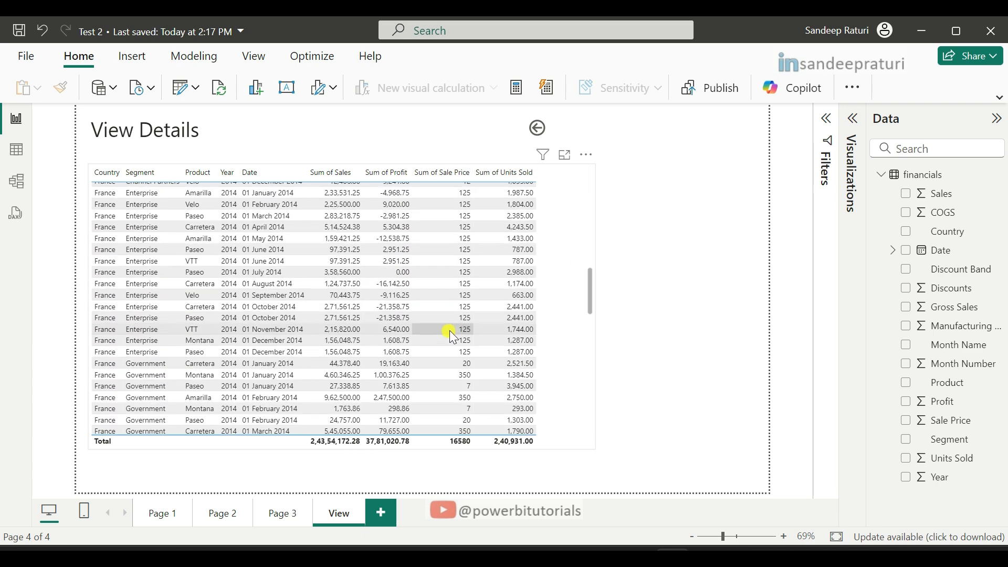
{"action": "scroll", "coordinate": [450, 330], "scroll_direction": "down", "scroll_amount": 5}
{"action": "scroll", "coordinate": [451, 330], "scroll_direction": "up", "scroll_amount": 12}
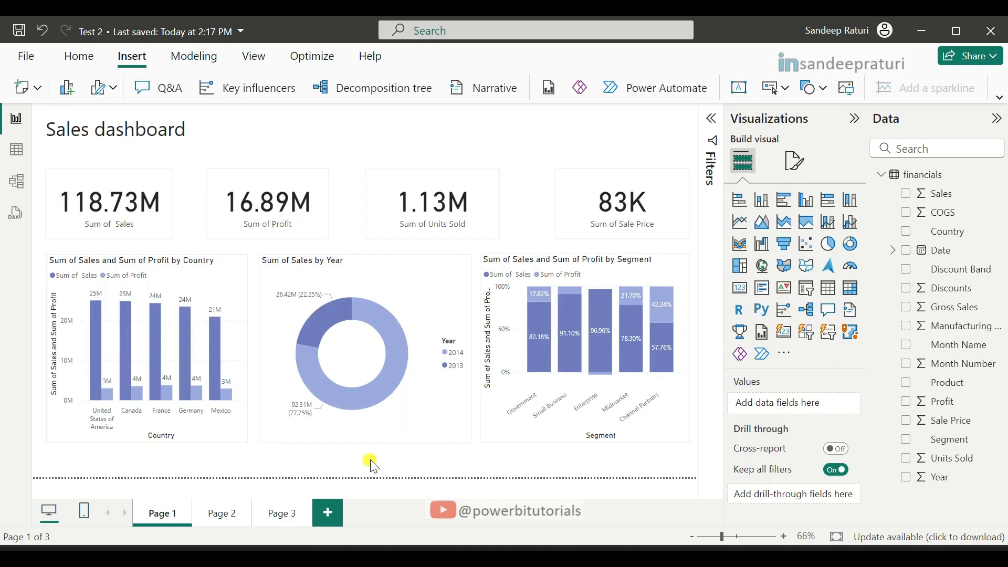
- Add a new report page and name it "Detailed View"
{"action": "left_click", "coordinate": [328, 513]}
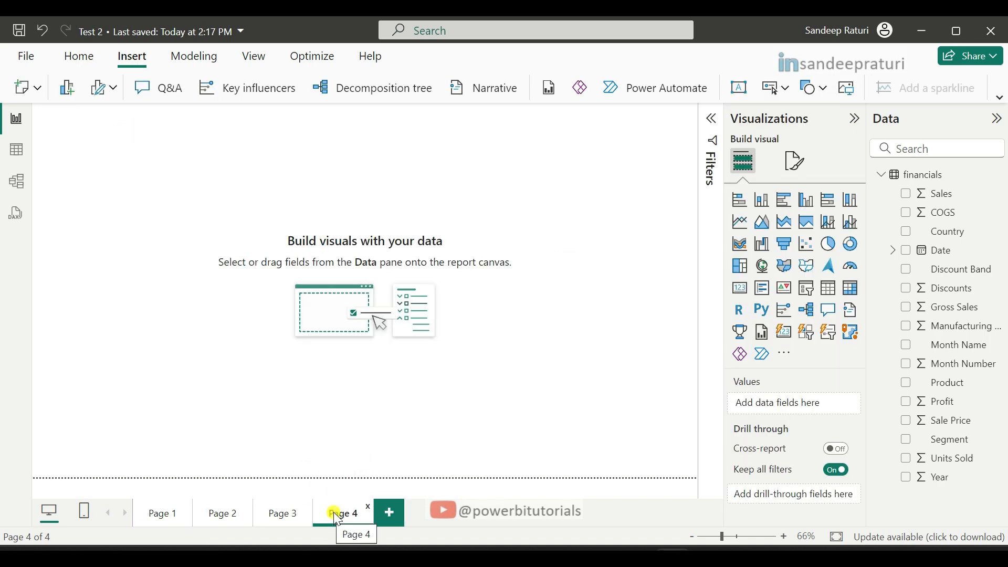
{"action": "key", "text": "ctrl+a"}
{"action": "key", "text": "BackSpace"}
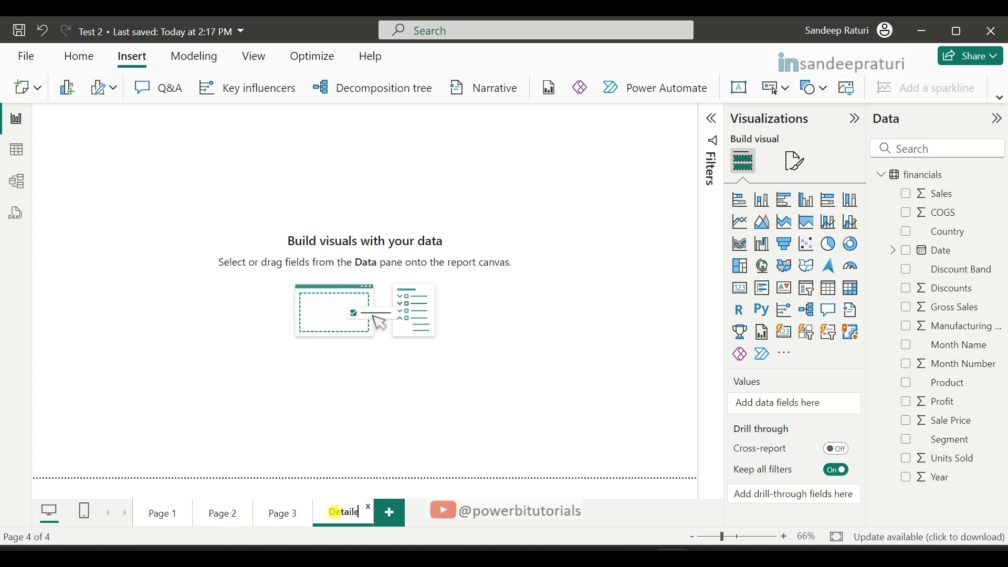
{"action": "type", "text": "Detailed View"}
{"action": "key", "text": "Return"}
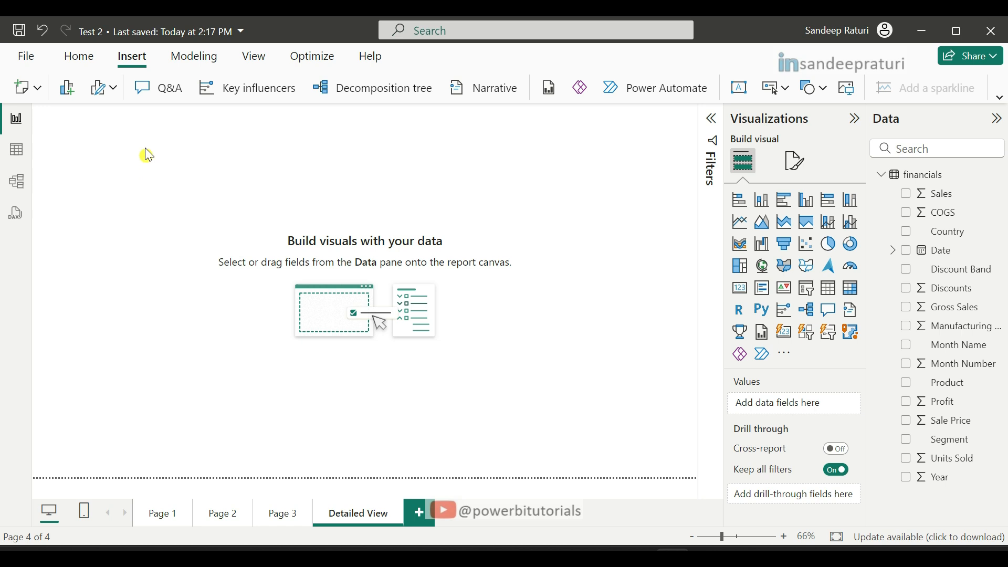
- Insert a wide, low text box in the page's upper-left corner containing the title "Detailed View"
{"action": "left_click", "coordinate": [740, 91]}
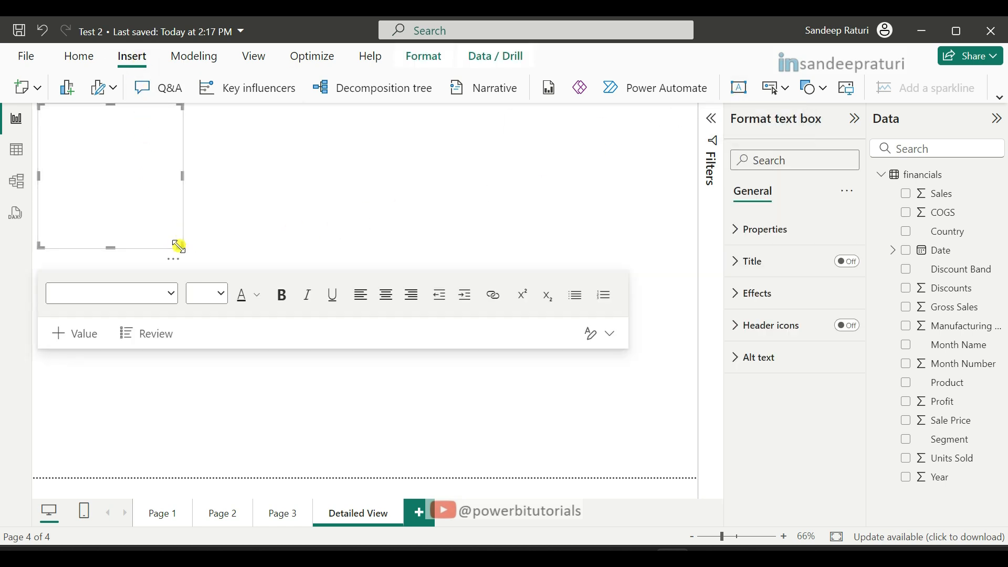
{"action": "left_click_drag", "start_coordinate": [178, 246], "coordinate": [322, 165]}
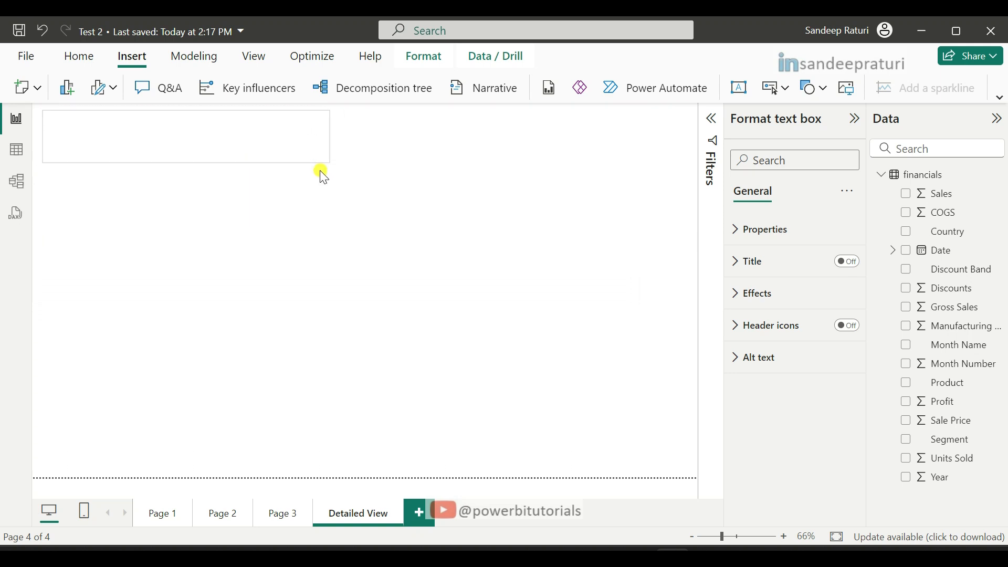
{"action": "left_click", "coordinate": [149, 143]}
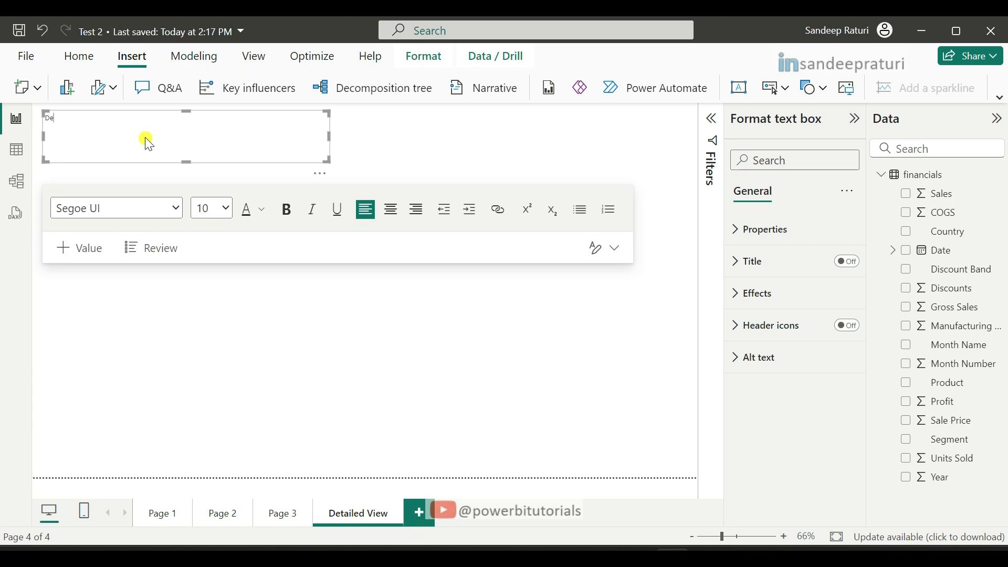
{"action": "type", "text": "Detailed View"}
- Set the "Detailed View" title's font size to 20 and shrink its text box to fit the text
{"action": "left_click_drag", "start_coordinate": [128, 135], "coordinate": [48, 119]}
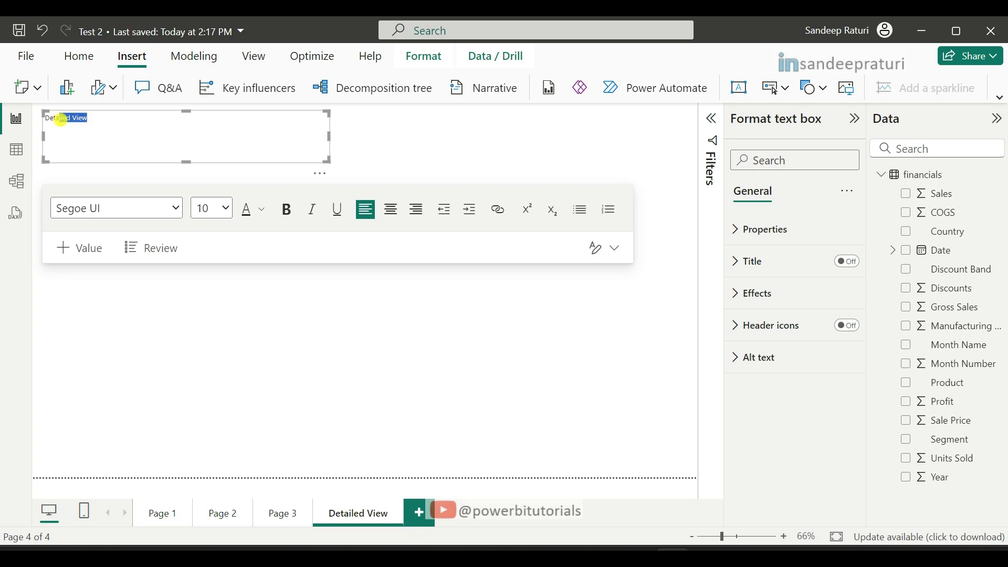
{"action": "left_click", "coordinate": [224, 208]}
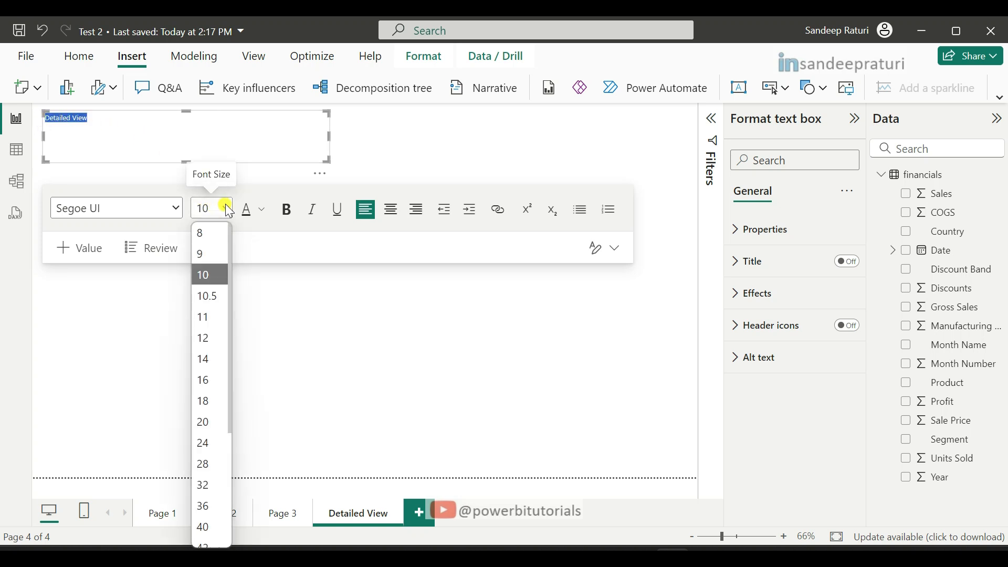
{"action": "left_click", "coordinate": [207, 423]}
{"action": "left_click_drag", "start_coordinate": [330, 161], "coordinate": [193, 146]}
{"action": "left_click", "coordinate": [259, 135]}
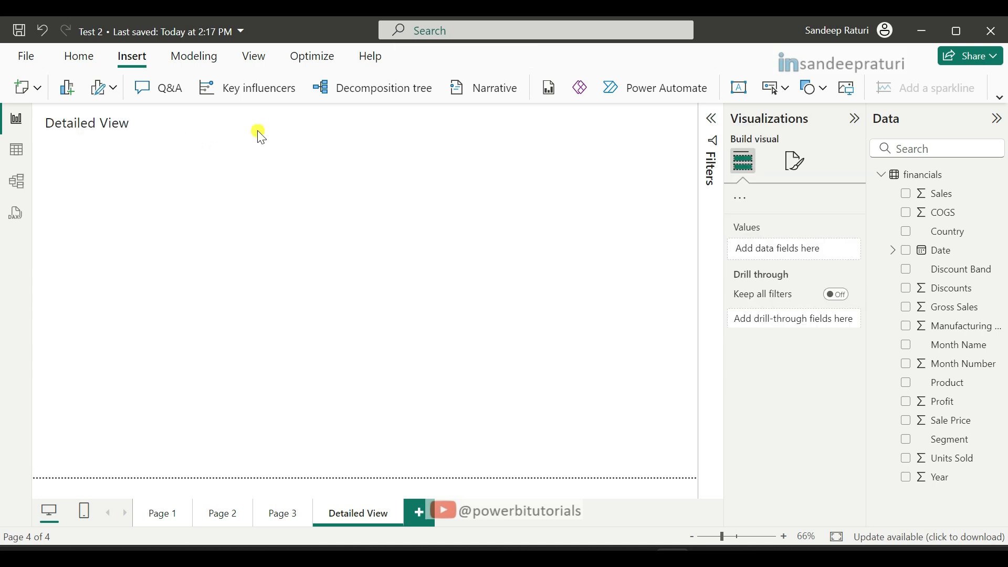
{"action": "left_click", "coordinate": [351, 163]}
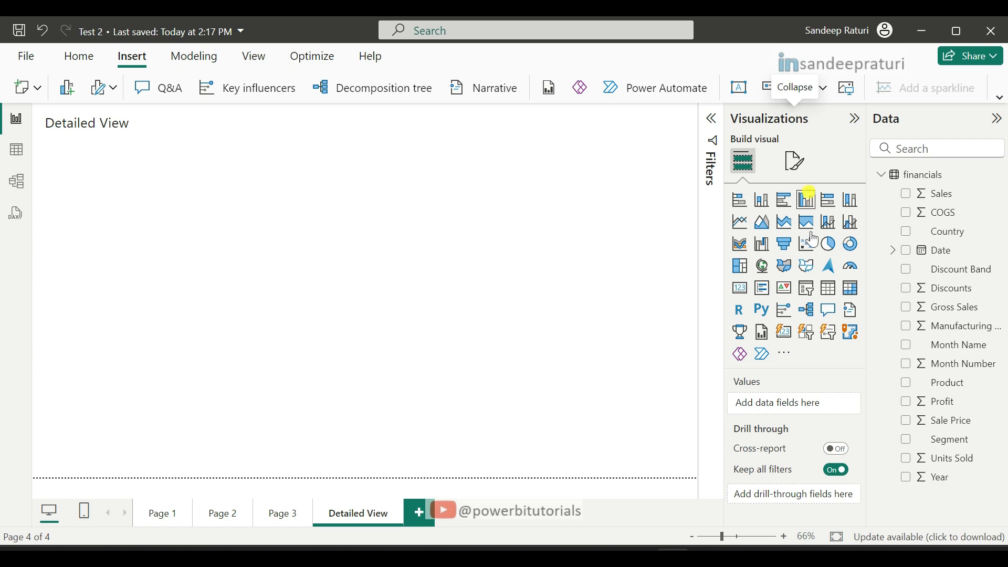
- Insert a table visual below the title with Country, Product and Segment as columns
{"action": "left_click", "coordinate": [827, 294]}
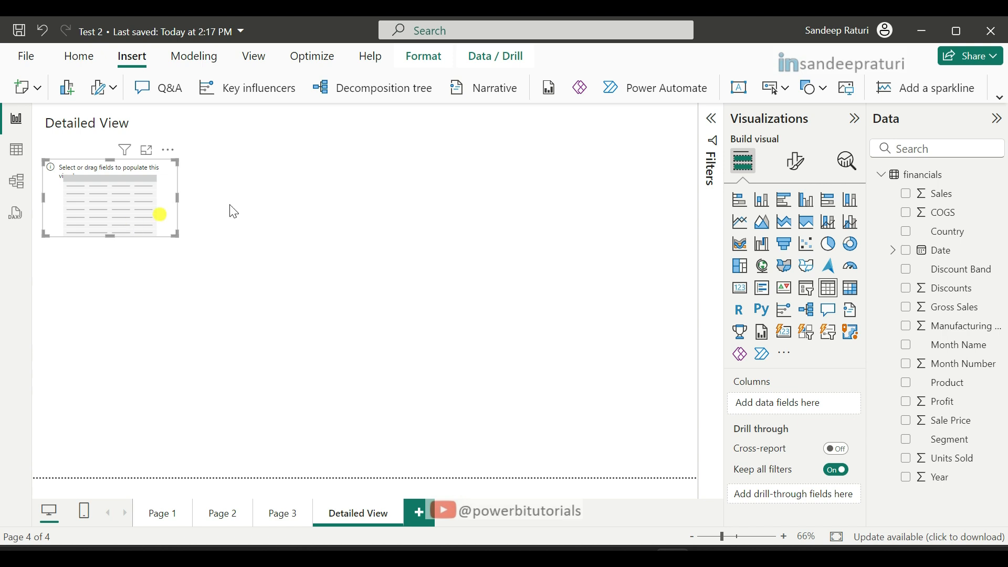
{"action": "left_click_drag", "start_coordinate": [951, 231], "coordinate": [788, 406]}
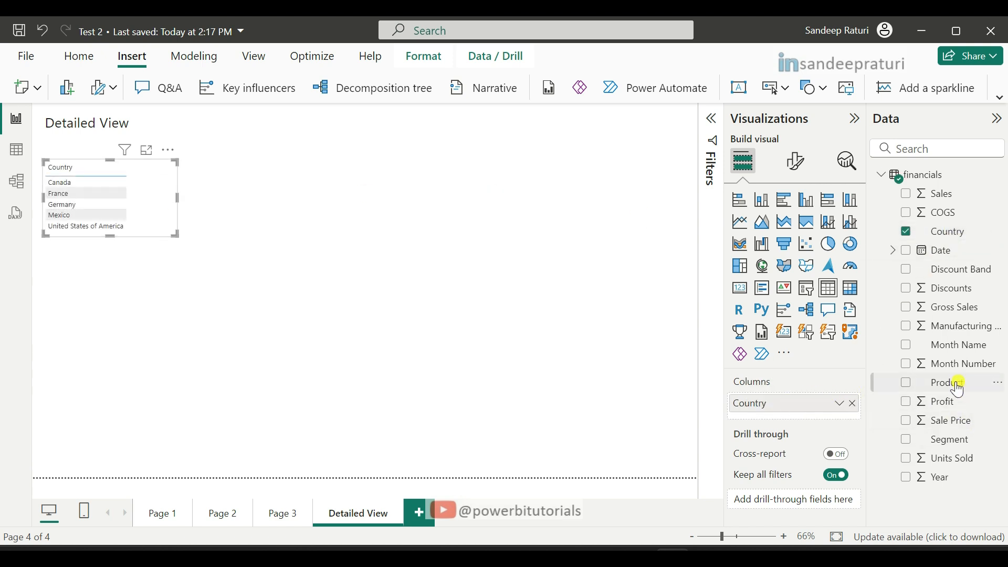
{"action": "left_click_drag", "start_coordinate": [956, 383], "coordinate": [805, 412]}
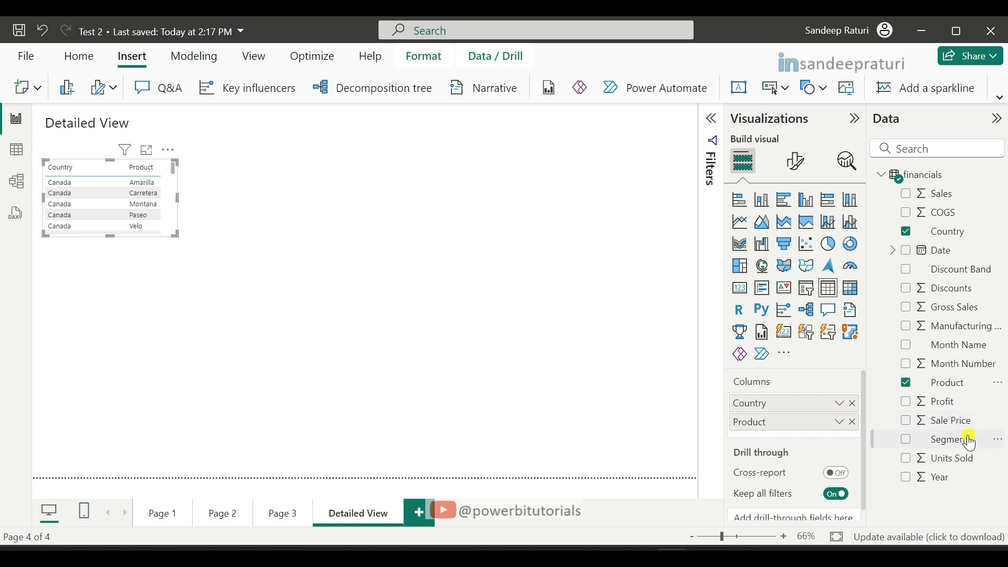
{"action": "left_click_drag", "start_coordinate": [965, 439], "coordinate": [833, 421]}
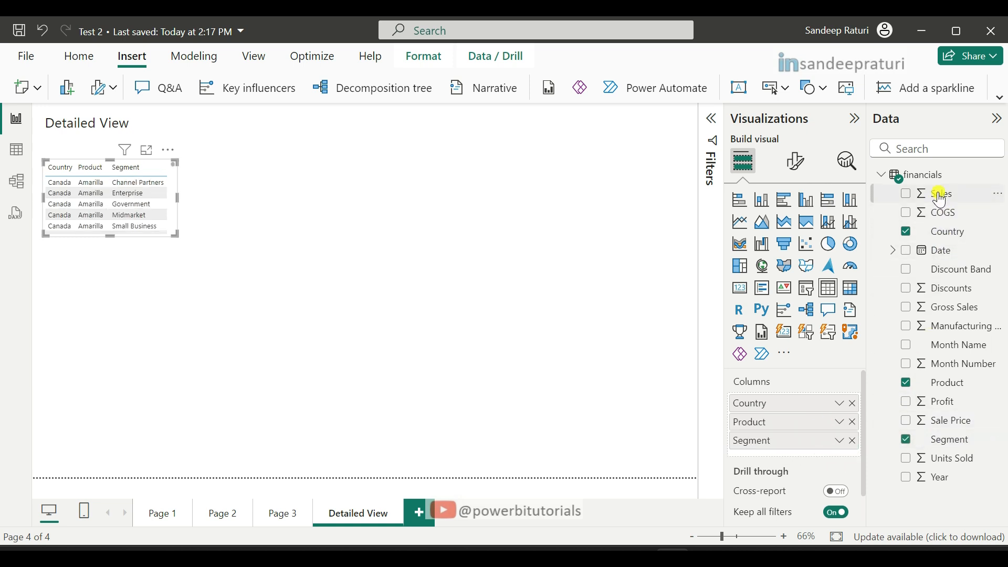
- Add Sales, Profit, Sale Price and Units Sold as further columns of the table
{"action": "left_click_drag", "start_coordinate": [940, 194], "coordinate": [805, 446]}
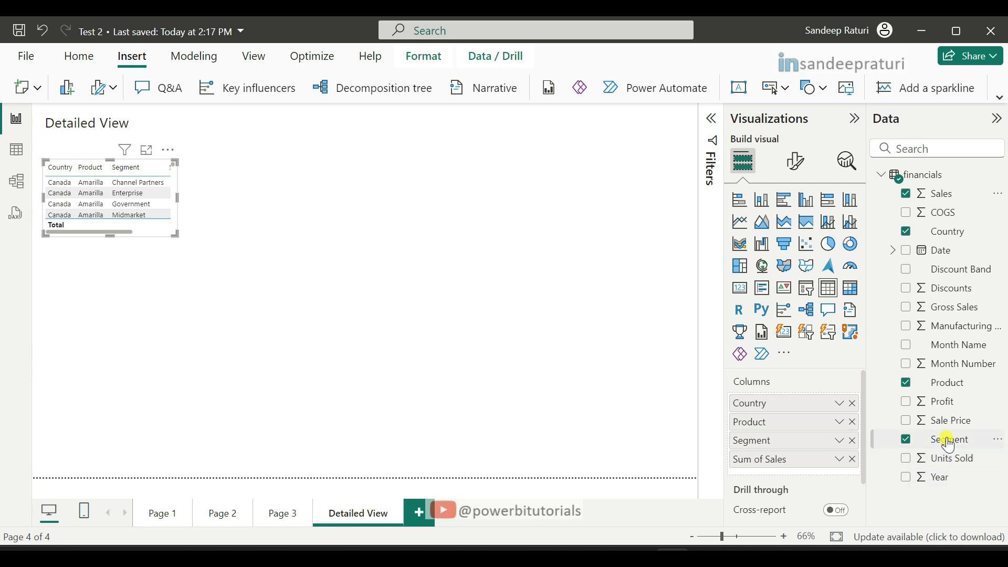
{"action": "left_click_drag", "start_coordinate": [945, 402], "coordinate": [835, 473]}
{"action": "left_click_drag", "start_coordinate": [945, 420], "coordinate": [809, 496]}
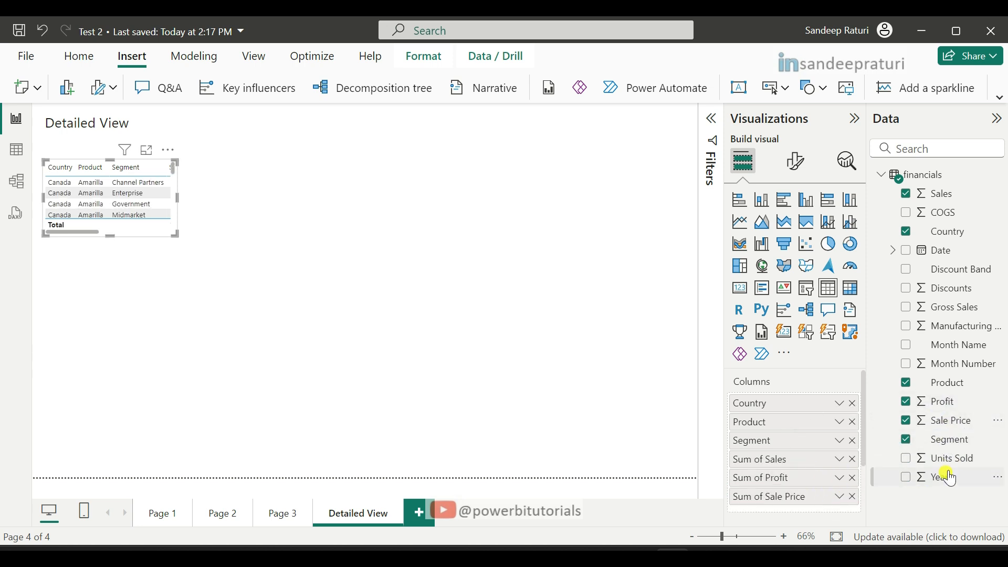
{"action": "left_click_drag", "start_coordinate": [942, 459], "coordinate": [811, 506]}
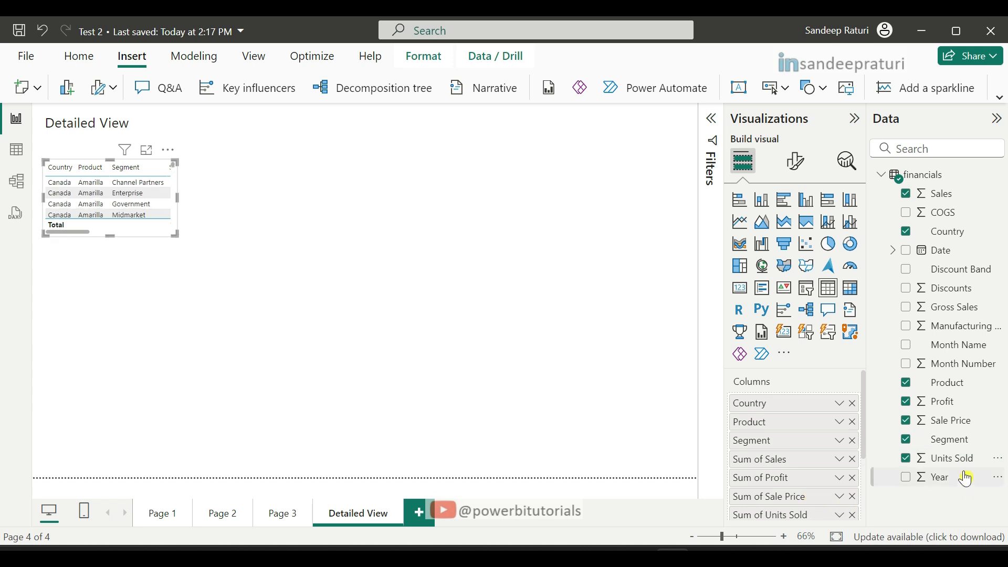
- Add Year and Date to the table, showing Date as the plain date instead of the date hierarchy
{"action": "scroll", "coordinate": [738, 455], "scroll_direction": "down", "scroll_amount": 3}
{"action": "left_click_drag", "start_coordinate": [937, 477], "coordinate": [801, 426]}
{"action": "left_click_drag", "start_coordinate": [943, 257], "coordinate": [799, 443]}
{"action": "left_click", "coordinate": [840, 449]}
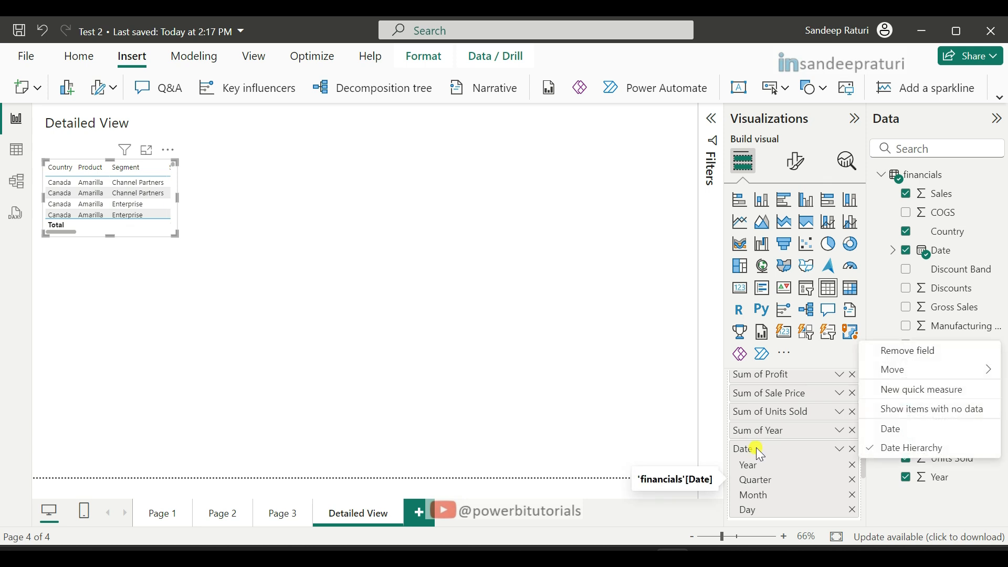
{"action": "left_click", "coordinate": [885, 427]}
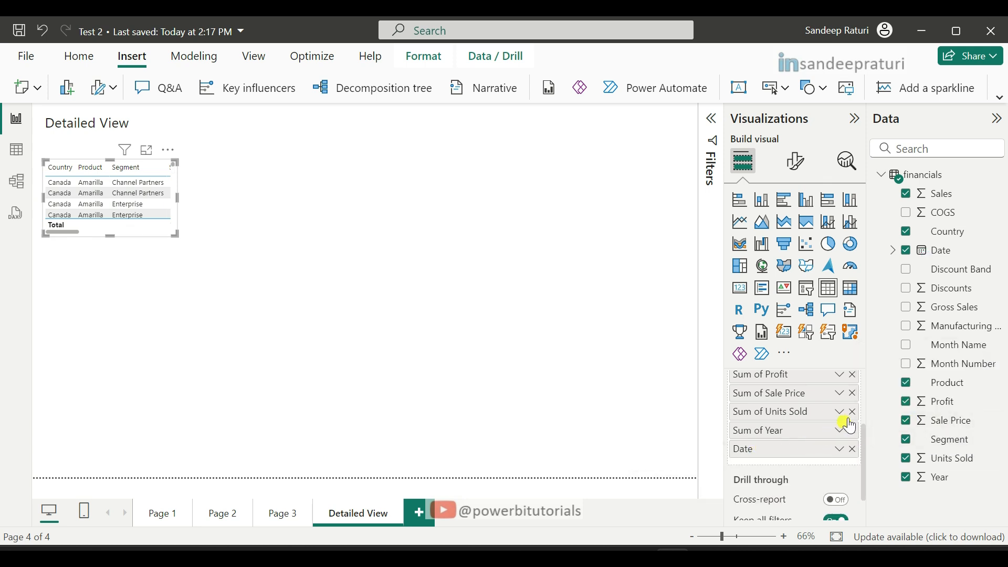
- Add Discounts as the table's last column and enlarge the table to cover most of the page
{"action": "left_click_drag", "start_coordinate": [953, 289], "coordinate": [742, 458]}
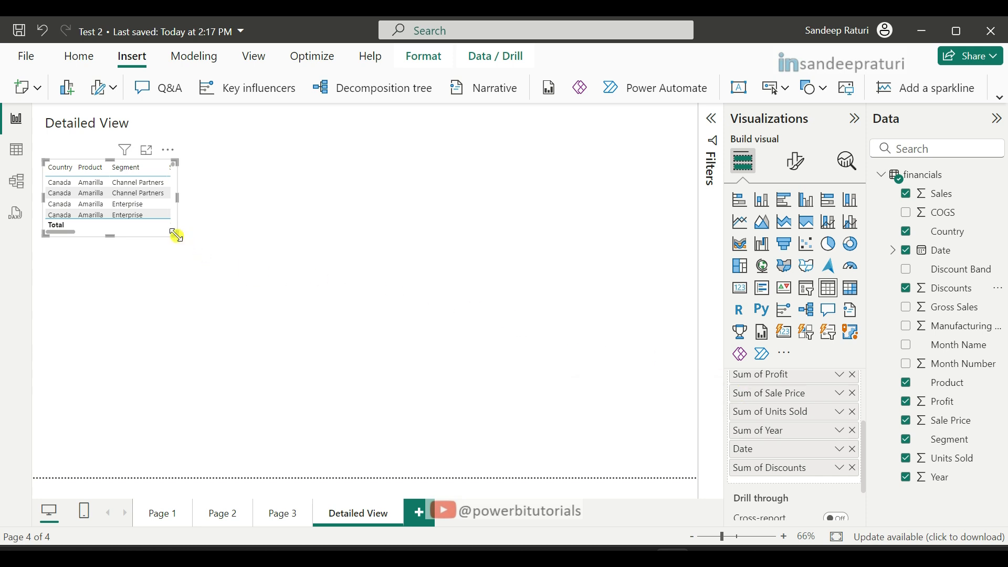
{"action": "left_click_drag", "start_coordinate": [176, 234], "coordinate": [587, 442]}
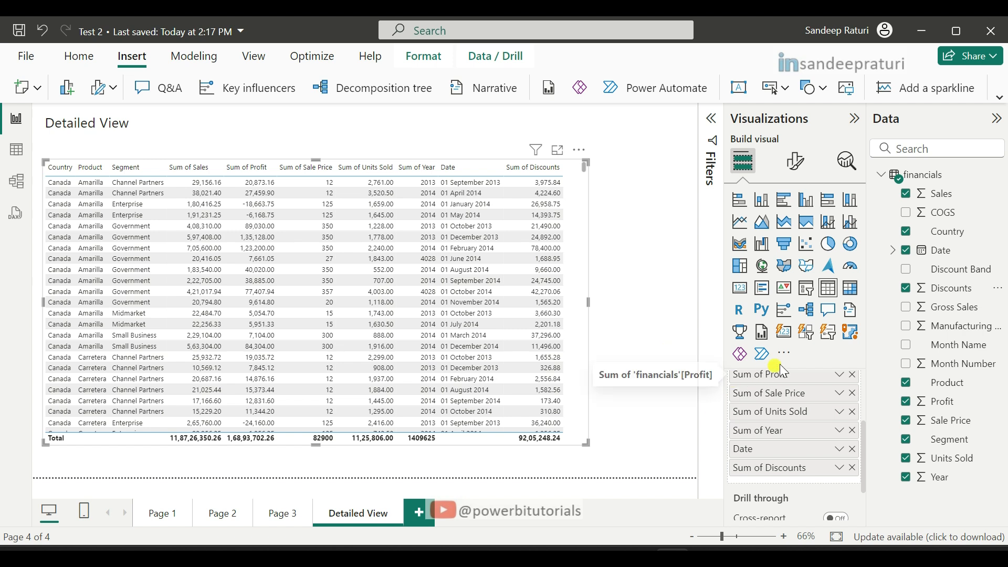
- Examine the page's drill-through settings and read the explanation of the Keep all filters option
{"action": "scroll", "coordinate": [818, 385], "scroll_direction": "down", "scroll_amount": 1}
{"action": "scroll", "coordinate": [818, 384], "scroll_direction": "down", "scroll_amount": 1}
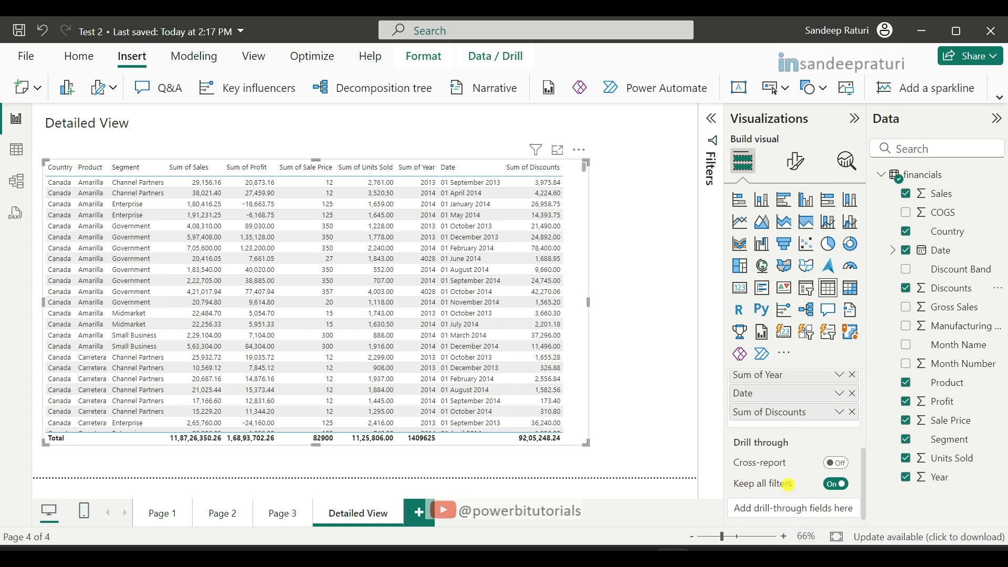
{"action": "mouse_move", "coordinate": [787, 482]}
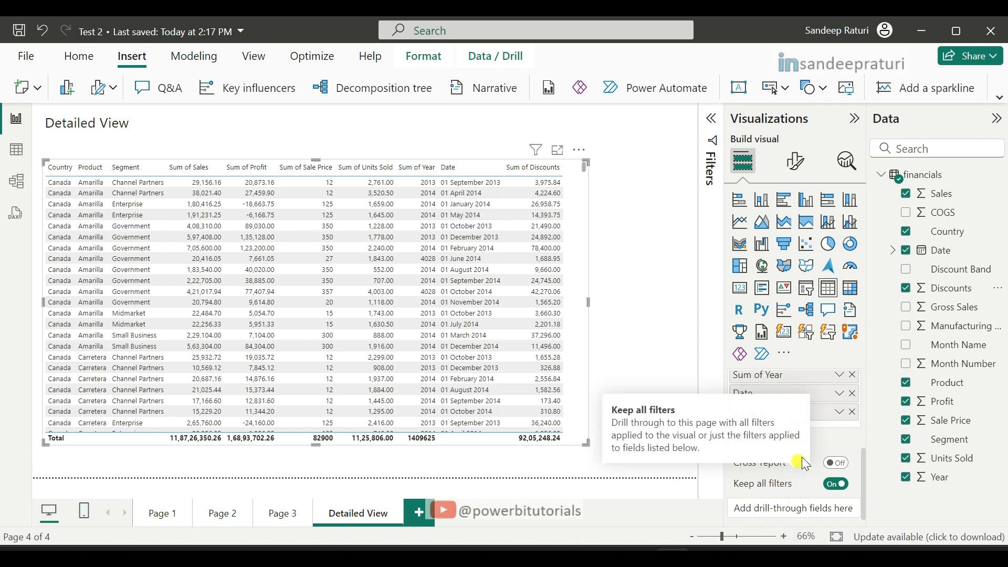
- Add Country as a drill-through field of the Detailed View page and collapse its filter card
{"action": "left_click_drag", "start_coordinate": [939, 232], "coordinate": [787, 508]}
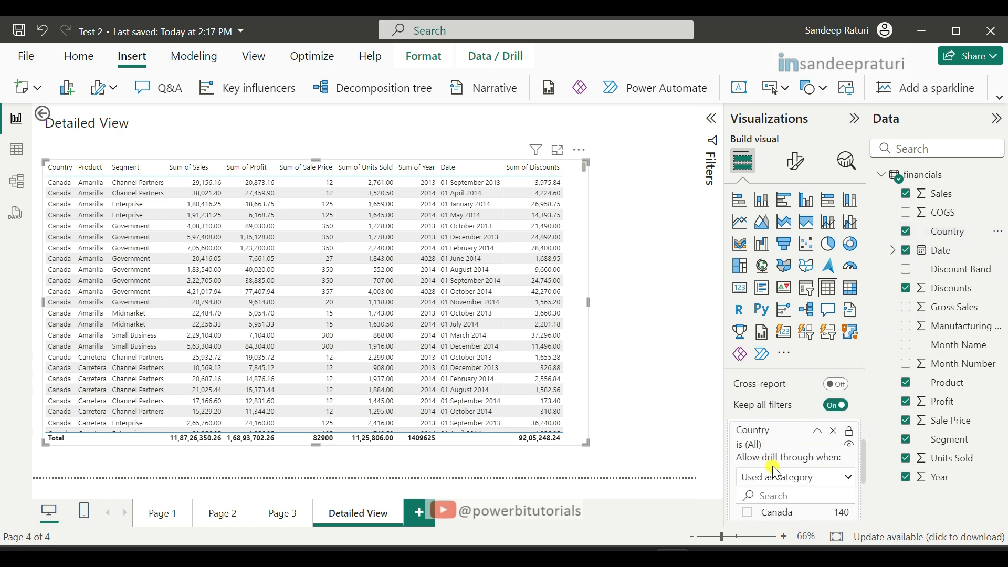
{"action": "scroll", "coordinate": [767, 460], "scroll_direction": "down", "scroll_amount": 2}
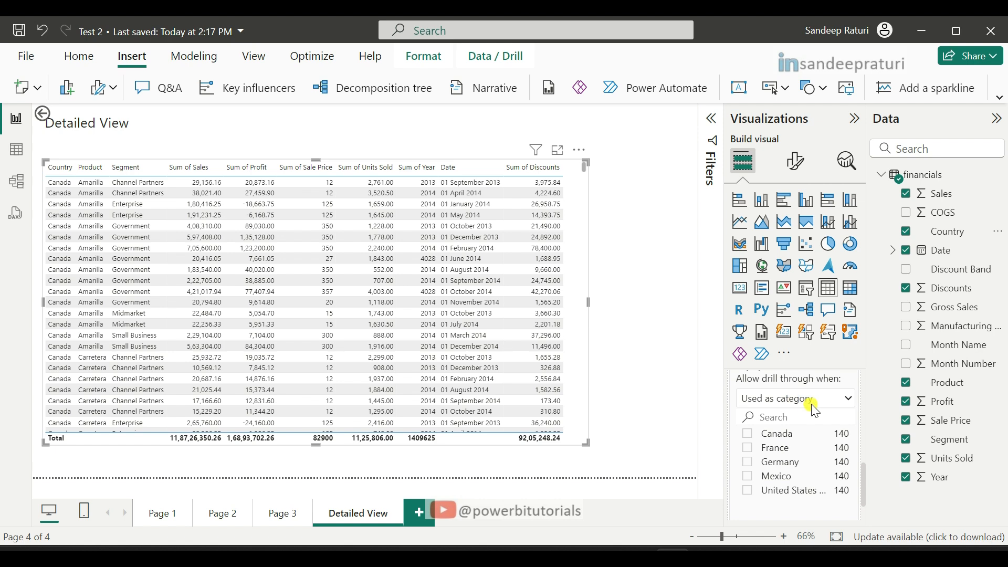
{"action": "scroll", "coordinate": [816, 420], "scroll_direction": "up", "scroll_amount": 3}
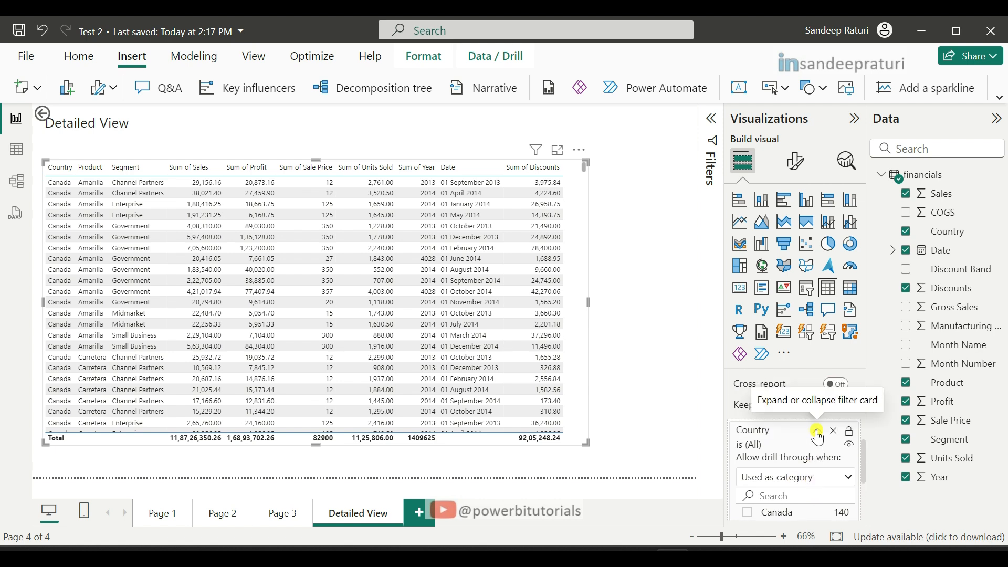
{"action": "left_click", "coordinate": [818, 435]}
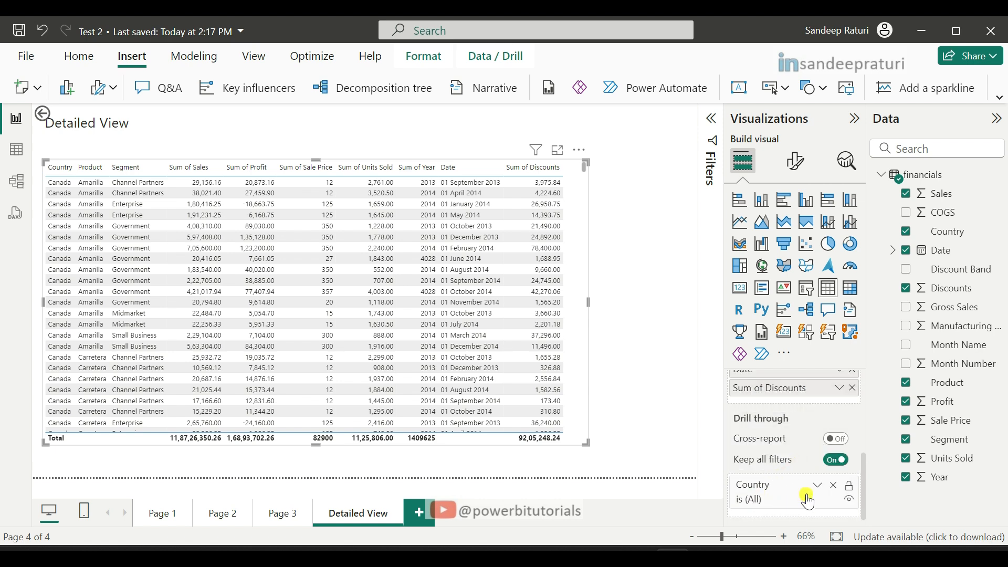
- Add Year as a second drill-through field, allow drill through when used as category, and collapse its card
{"action": "left_click_drag", "start_coordinate": [937, 477], "coordinate": [799, 514]}
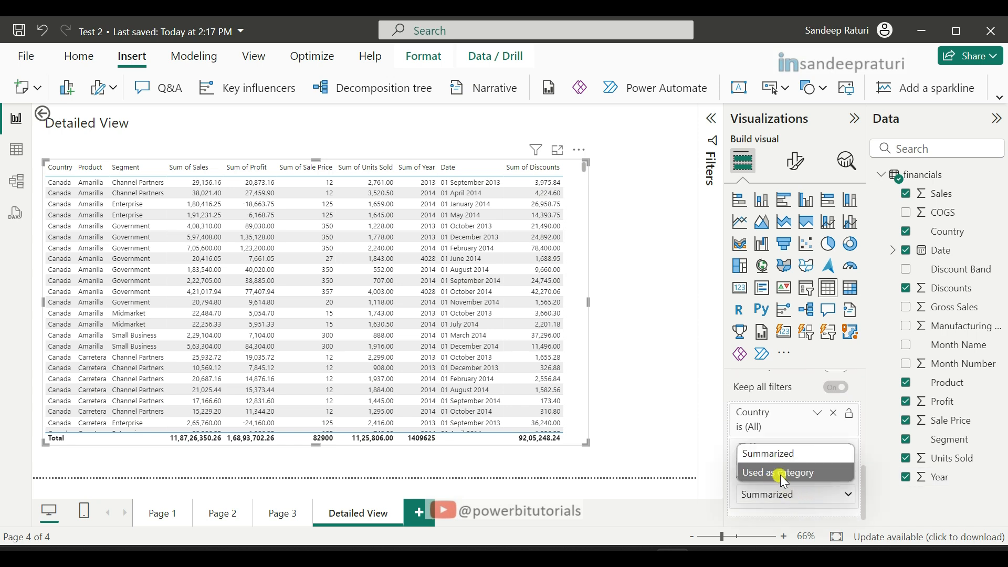
{"action": "left_click", "coordinate": [784, 474]}
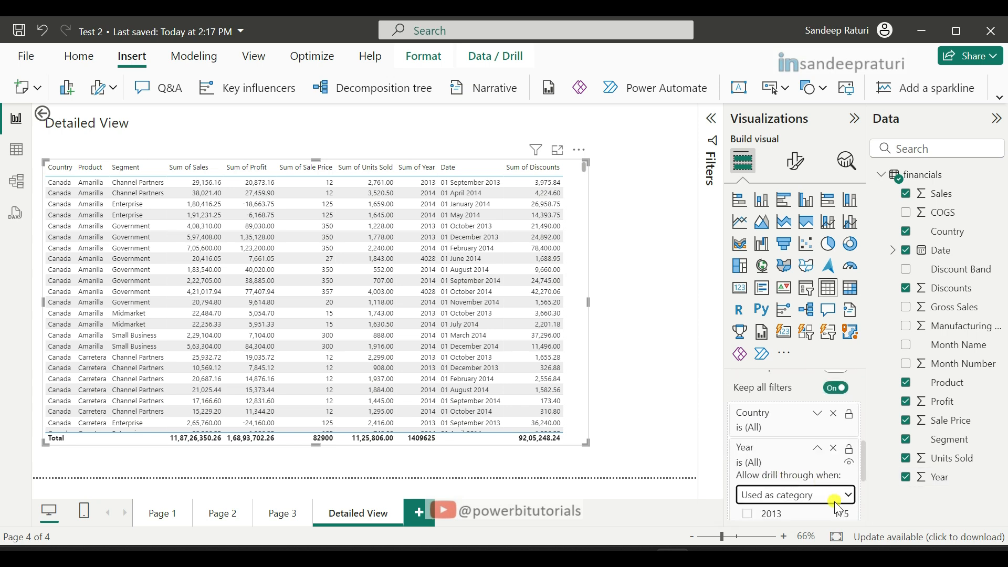
{"action": "left_click", "coordinate": [818, 453]}
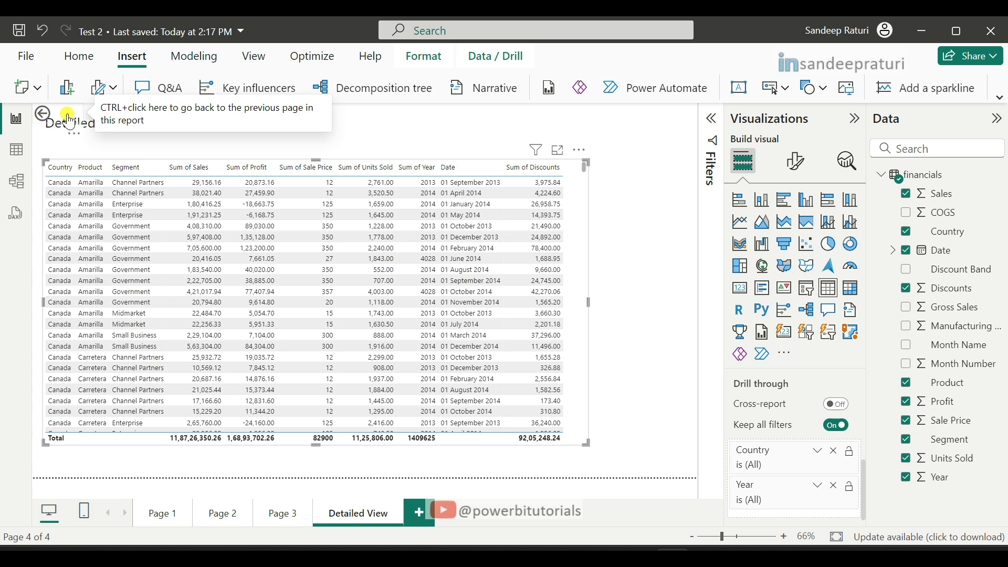
- Move the back button away from the page title into the empty space above the table's Units Sold and Date columns
{"action": "left_click_drag", "start_coordinate": [68, 121], "coordinate": [458, 134]}
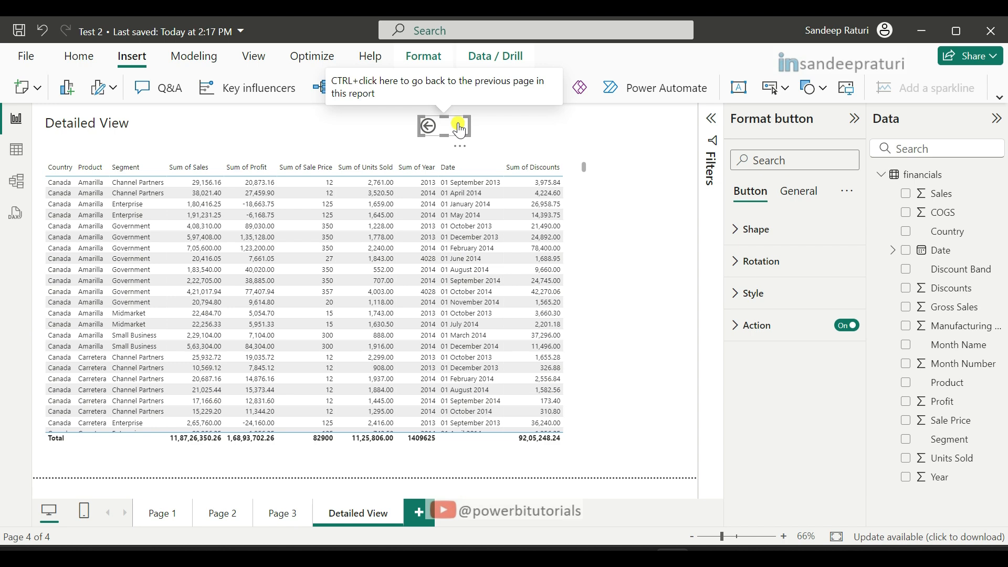
- Drill through from Canada's sales column in Page 1's country chart to Detailed View and look through the table rows
{"action": "left_click", "coordinate": [159, 515]}
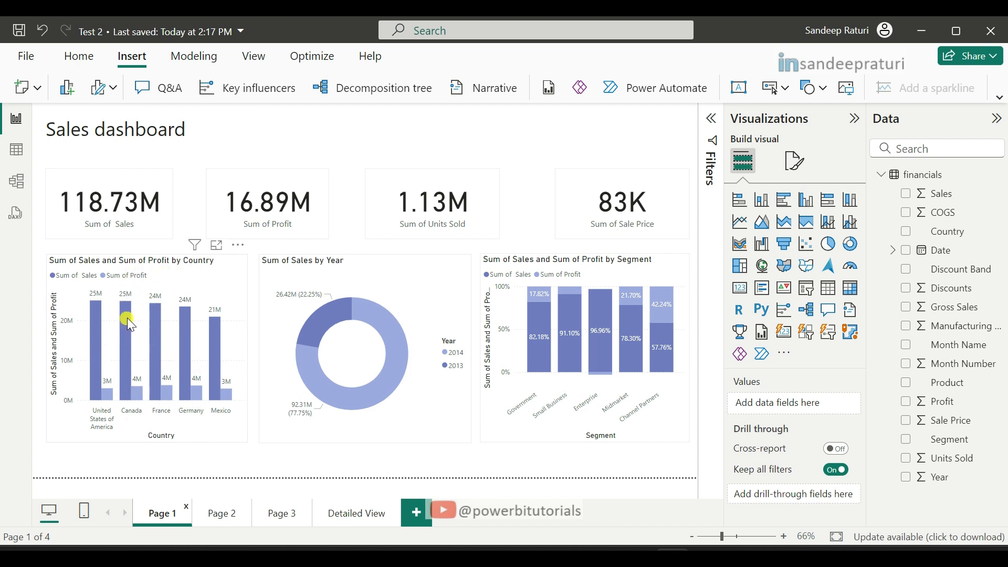
{"action": "mouse_move", "coordinate": [122, 316]}
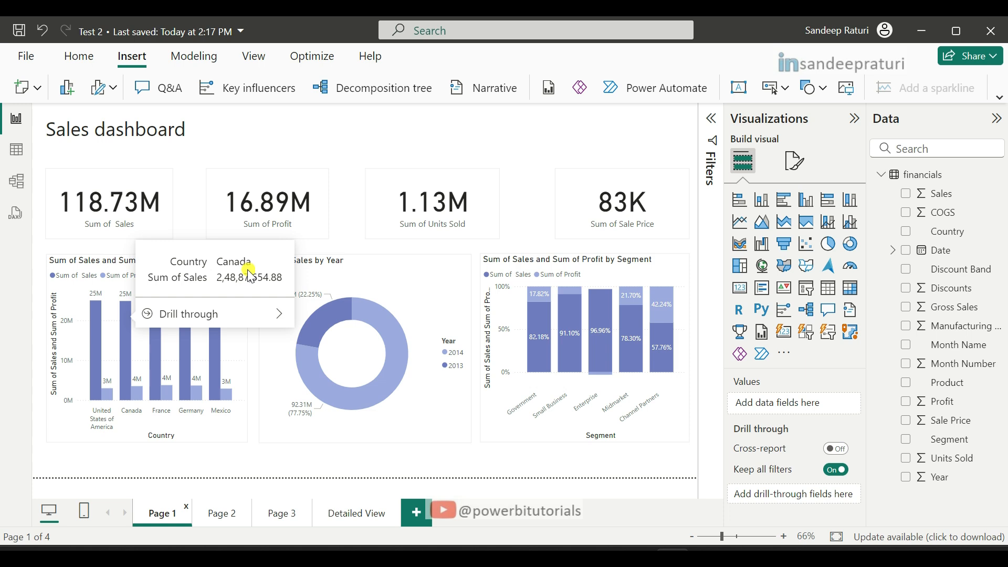
{"action": "mouse_move", "coordinate": [195, 315]}
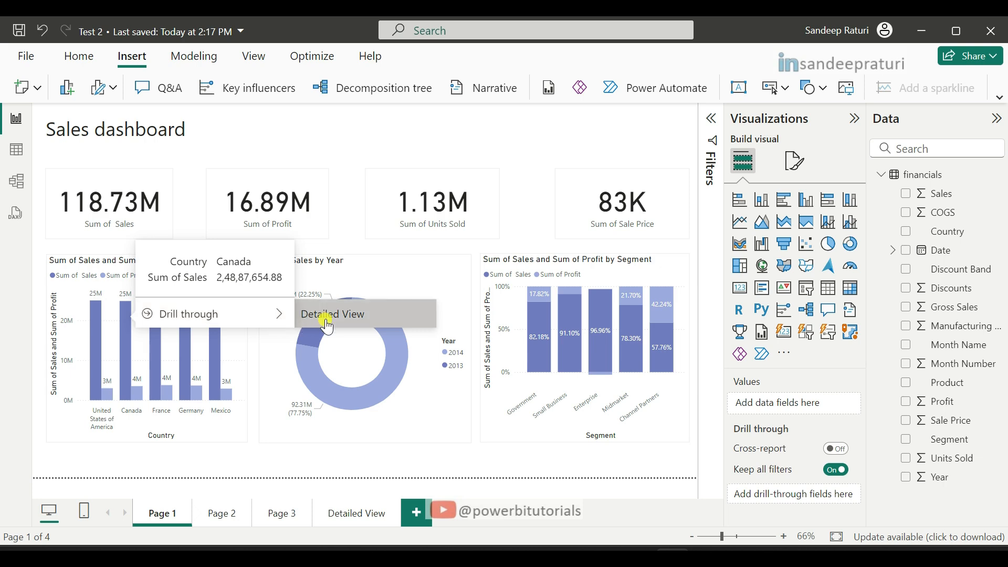
{"action": "left_click", "coordinate": [355, 321]}
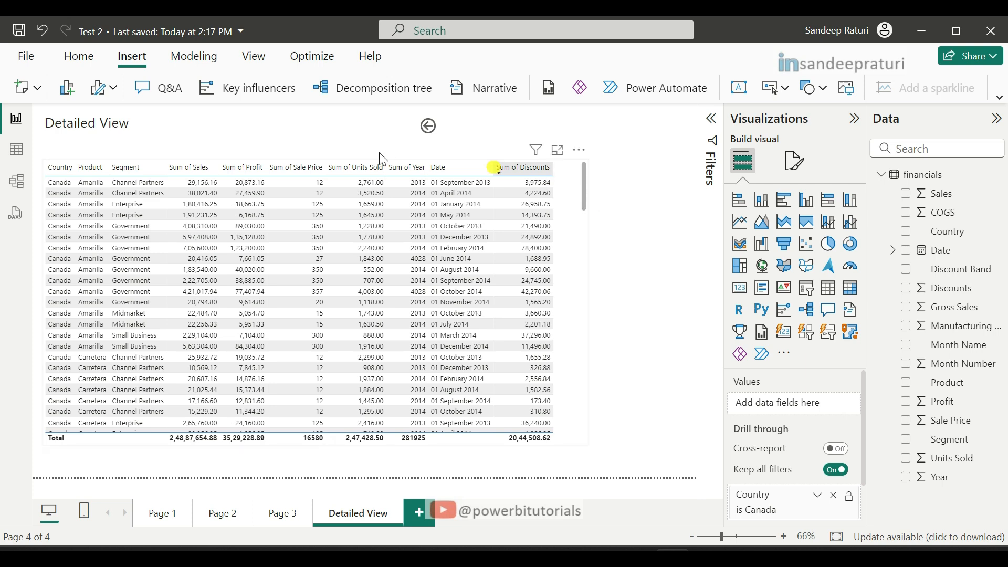
{"action": "scroll", "coordinate": [87, 247], "scroll_direction": "down", "scroll_amount": 10}
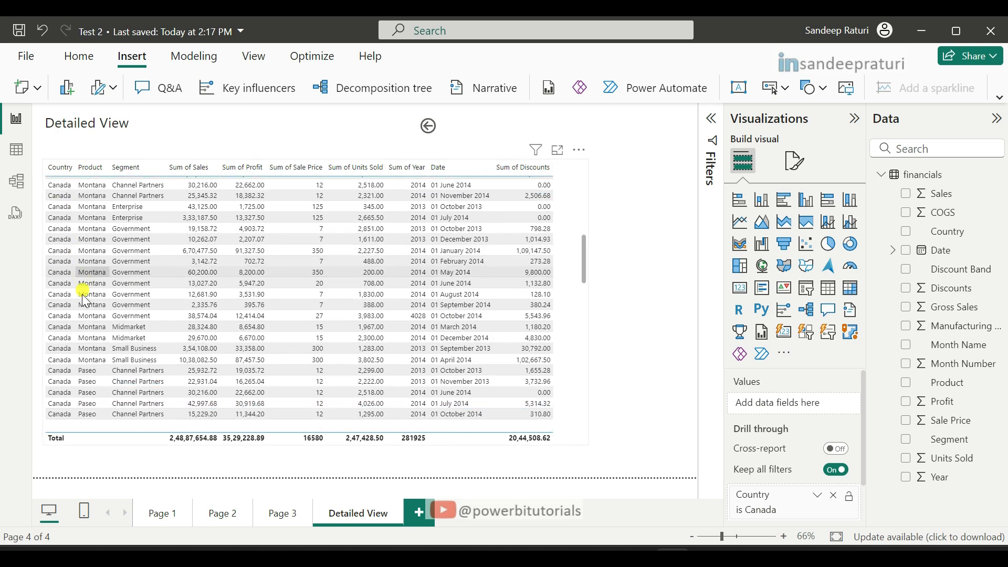
{"action": "scroll", "coordinate": [80, 303], "scroll_direction": "down", "scroll_amount": 5}
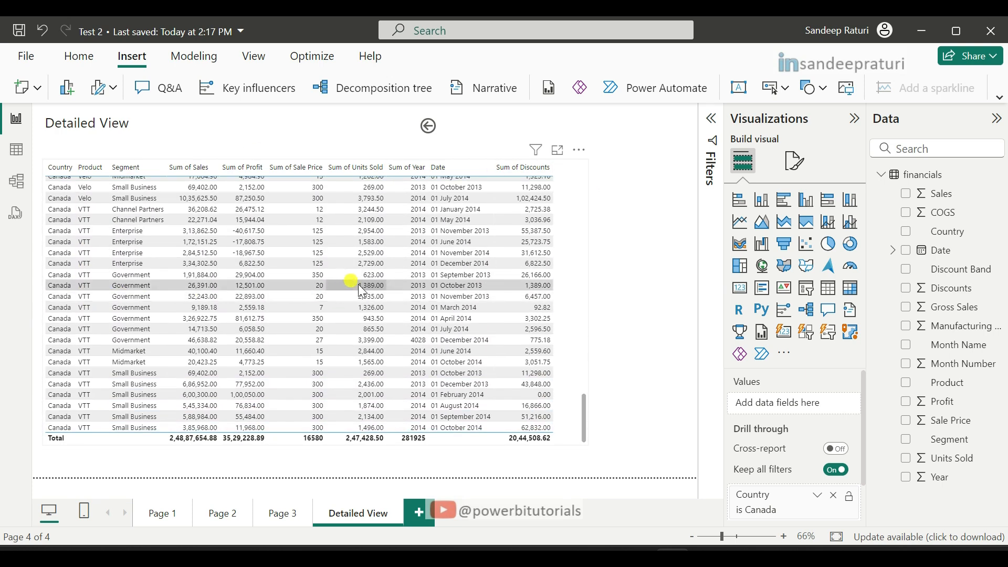
{"action": "scroll", "coordinate": [445, 303], "scroll_direction": "up", "scroll_amount": 7}
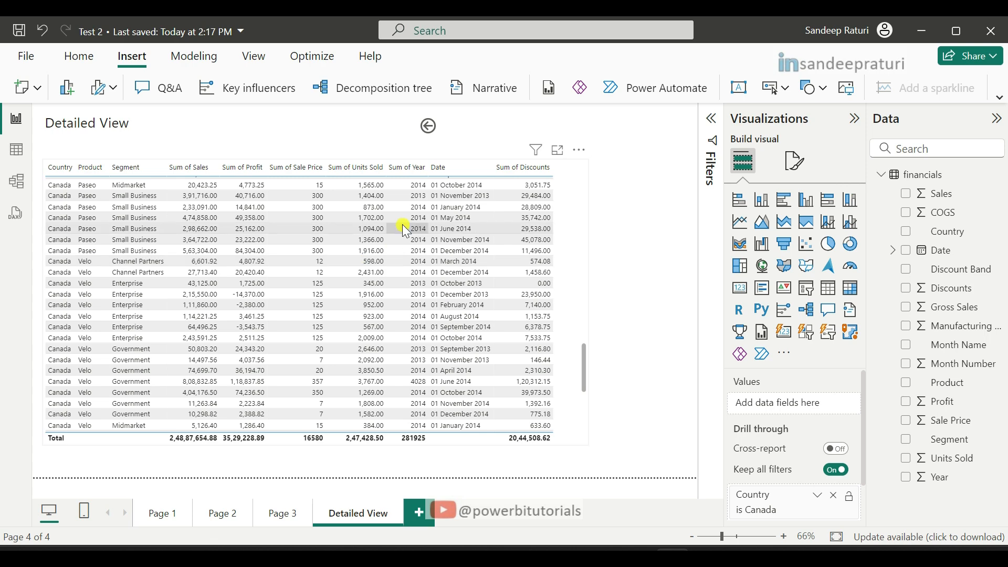
{"action": "scroll", "coordinate": [405, 229], "scroll_direction": "up", "scroll_amount": 8}
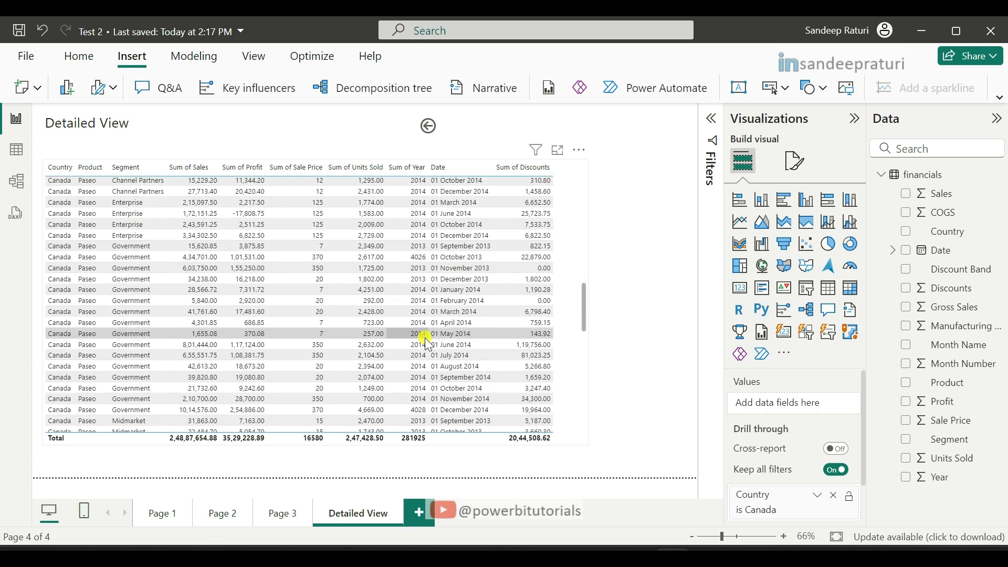
- Return to the dashboard through the back button and check the drill-through option for 2013 in the Sales by Year chart
{"action": "left_click", "coordinate": [430, 127], "text": "ctrl"}
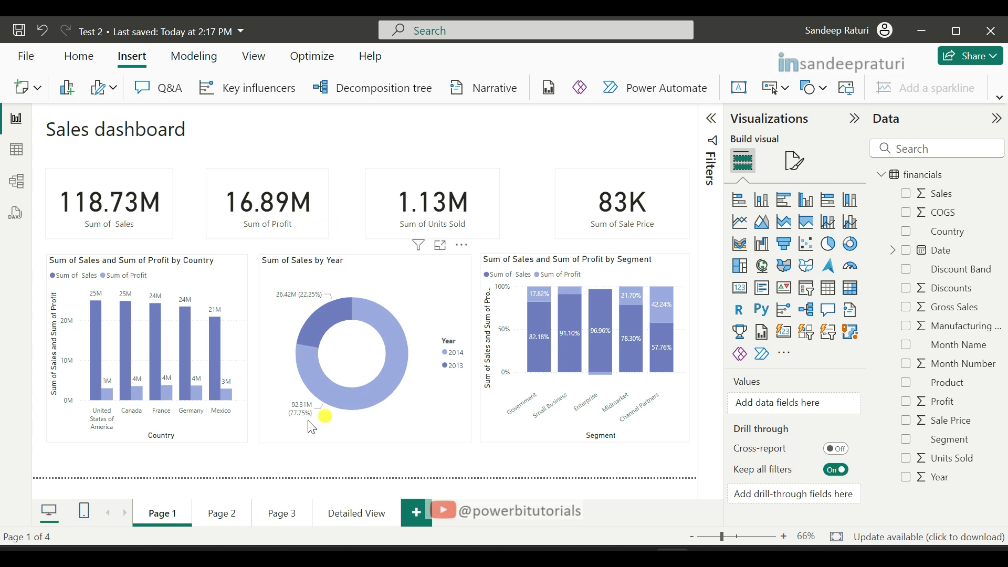
{"action": "right_click", "coordinate": [303, 340]}
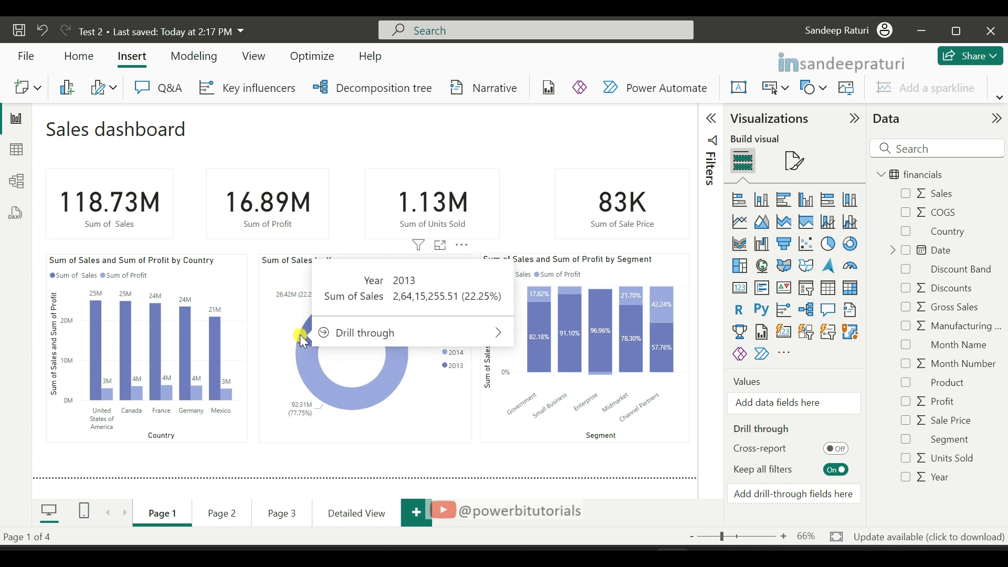
{"action": "left_click", "coordinate": [249, 460]}
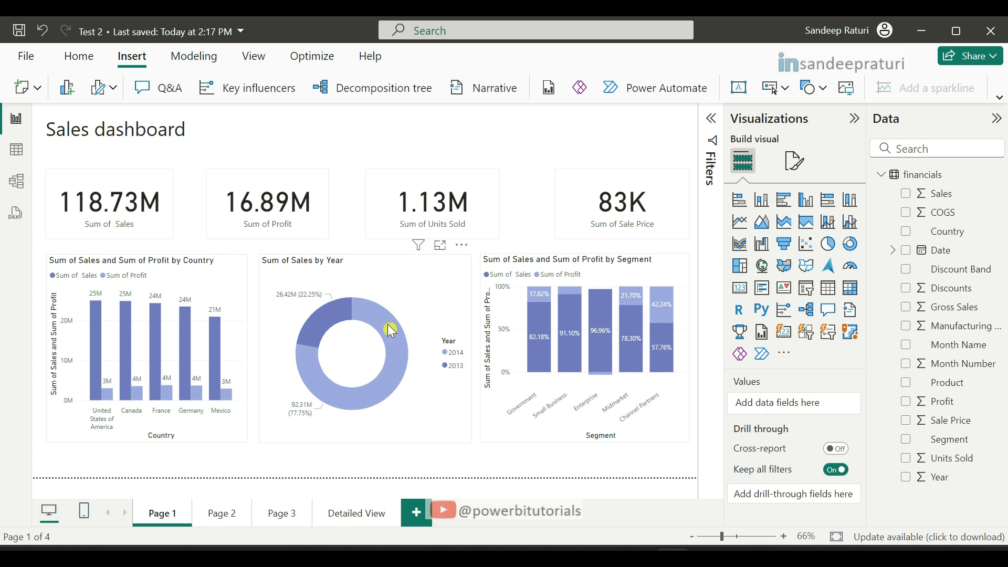
- Drill through from the 2014 slice of the Sales by Year chart to Detailed View and look through the table rows
{"action": "mouse_move", "coordinate": [379, 317]}
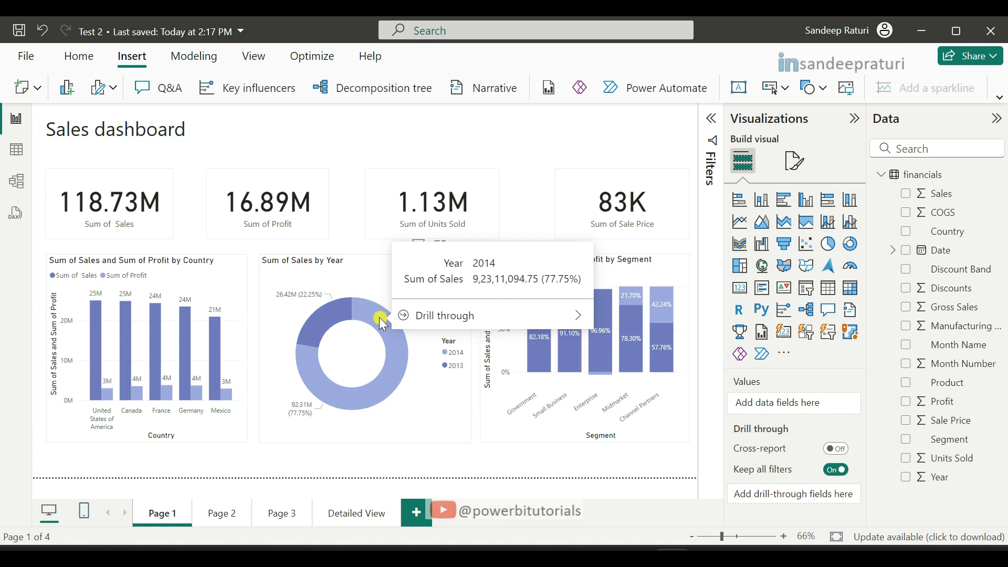
{"action": "mouse_move", "coordinate": [437, 315]}
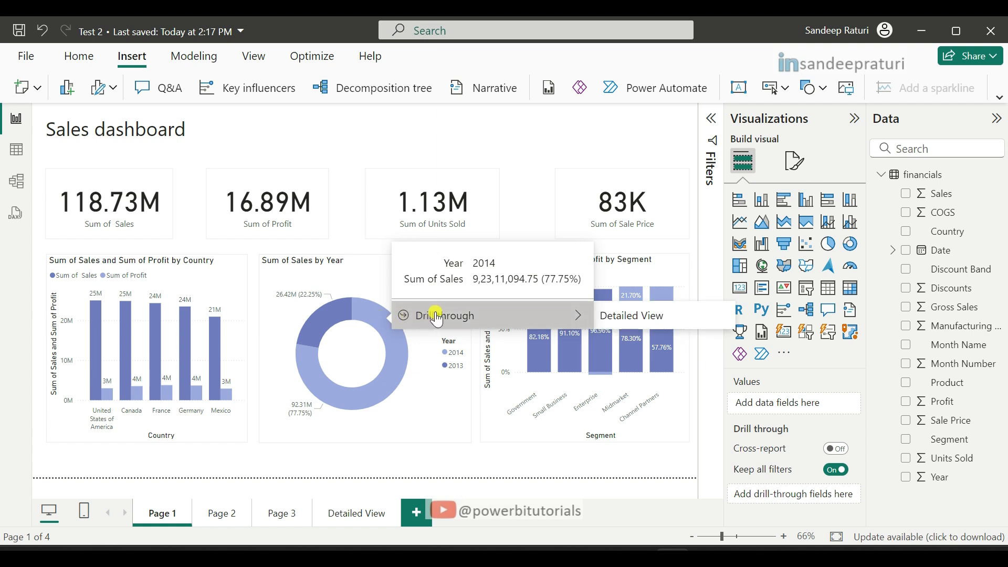
{"action": "left_click", "coordinate": [637, 321]}
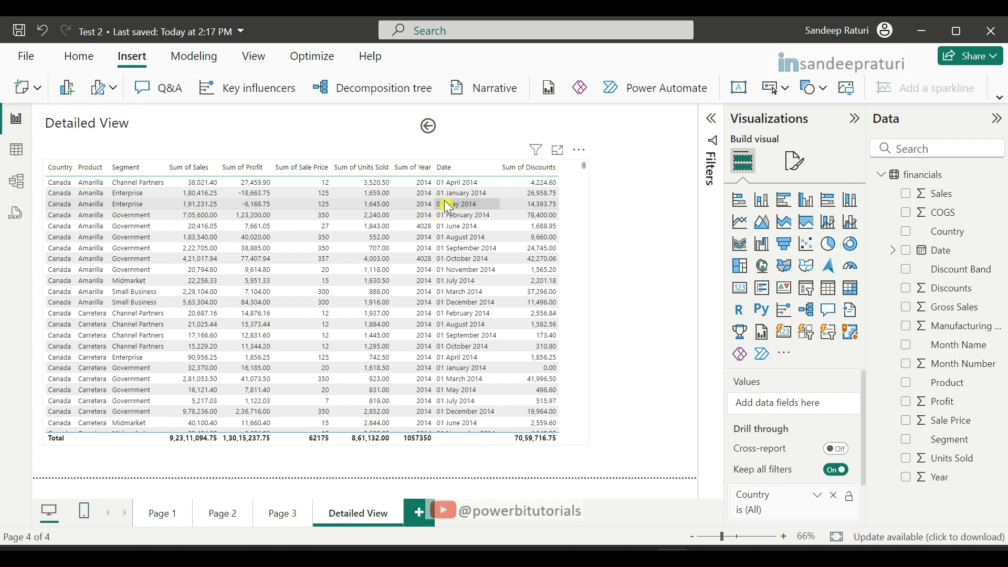
{"action": "scroll", "coordinate": [408, 333], "scroll_direction": "down", "scroll_amount": 15}
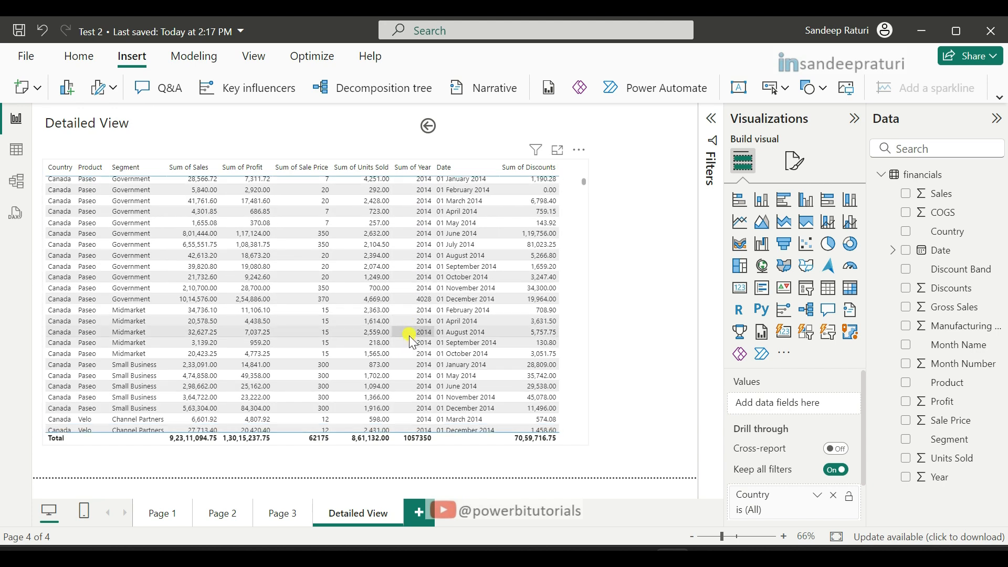
{"action": "scroll", "coordinate": [409, 336], "scroll_direction": "down", "scroll_amount": 15}
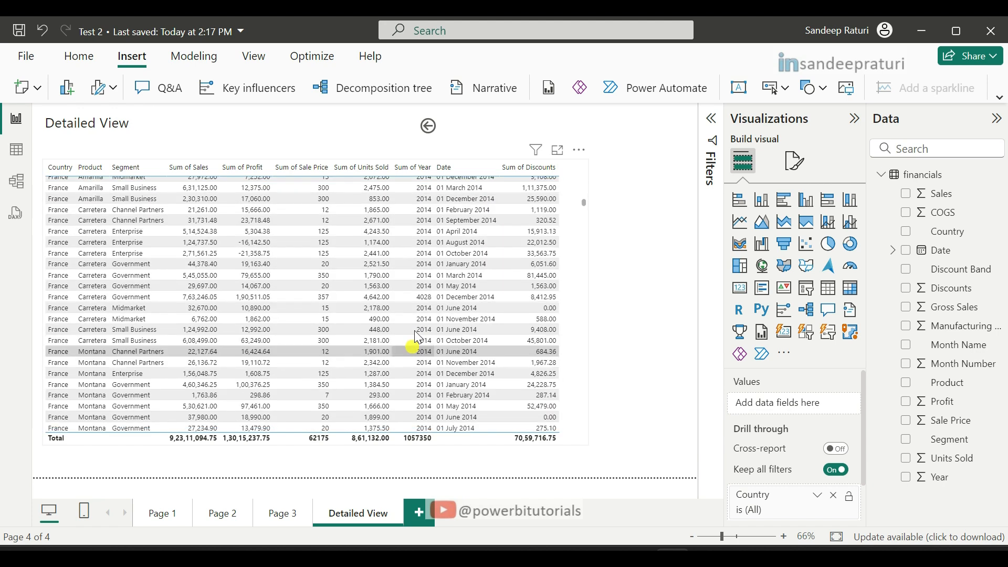
- Return to the dashboard through the back button and inspect the columns of the Sales and Profit by Segment chart
{"action": "left_click", "coordinate": [428, 126], "text": "ctrl"}
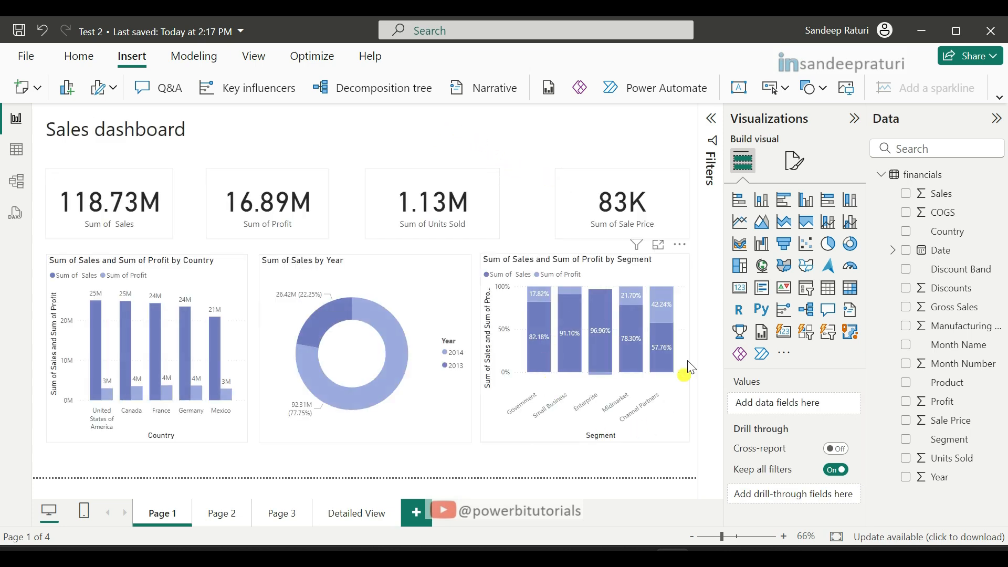
{"action": "mouse_move", "coordinate": [664, 316]}
{"action": "mouse_move", "coordinate": [638, 369]}
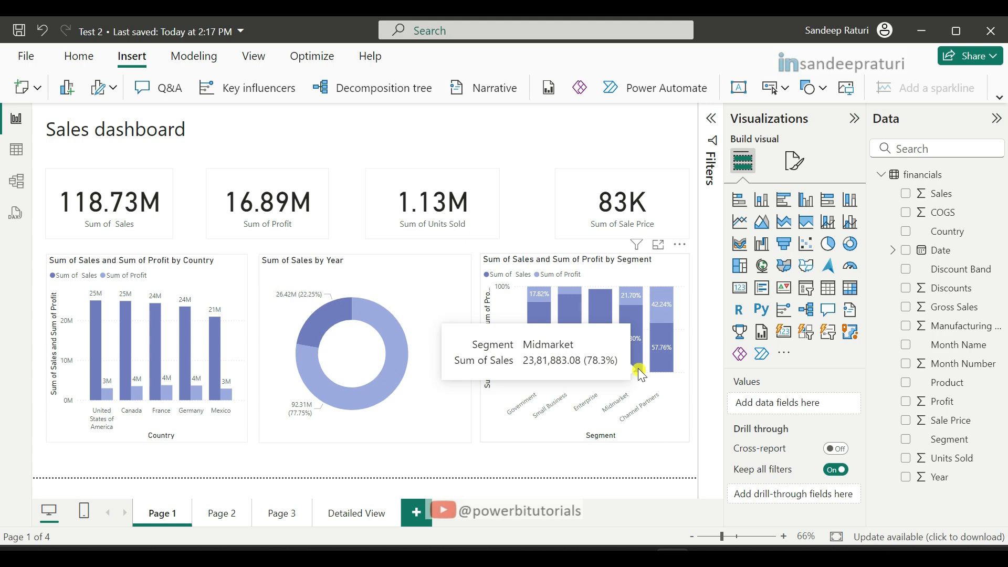
- Add Segment as a third drill-through field of the Detailed View page, below Country and Year
{"action": "left_click", "coordinate": [357, 516]}
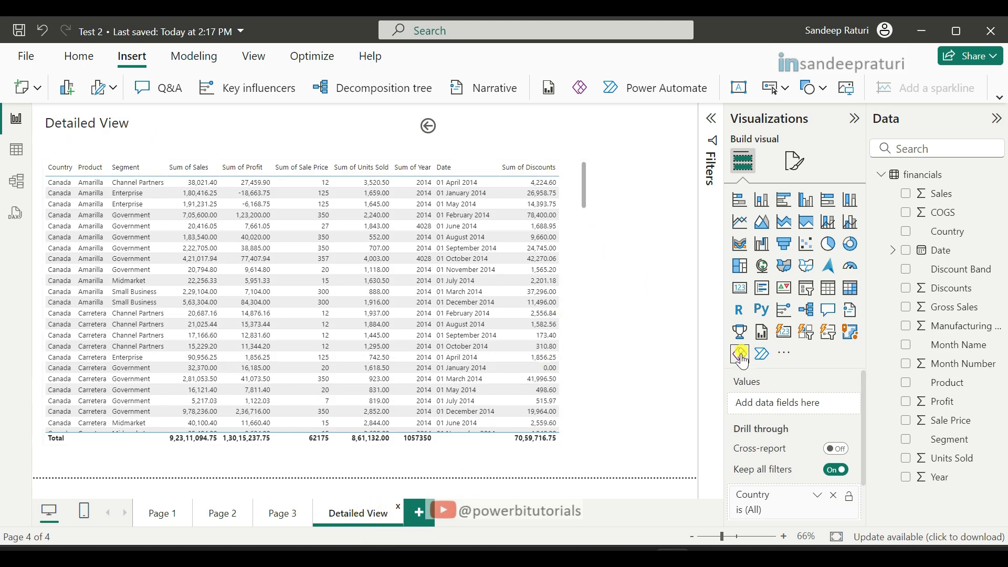
{"action": "scroll", "coordinate": [788, 462], "scroll_direction": "down", "scroll_amount": 2}
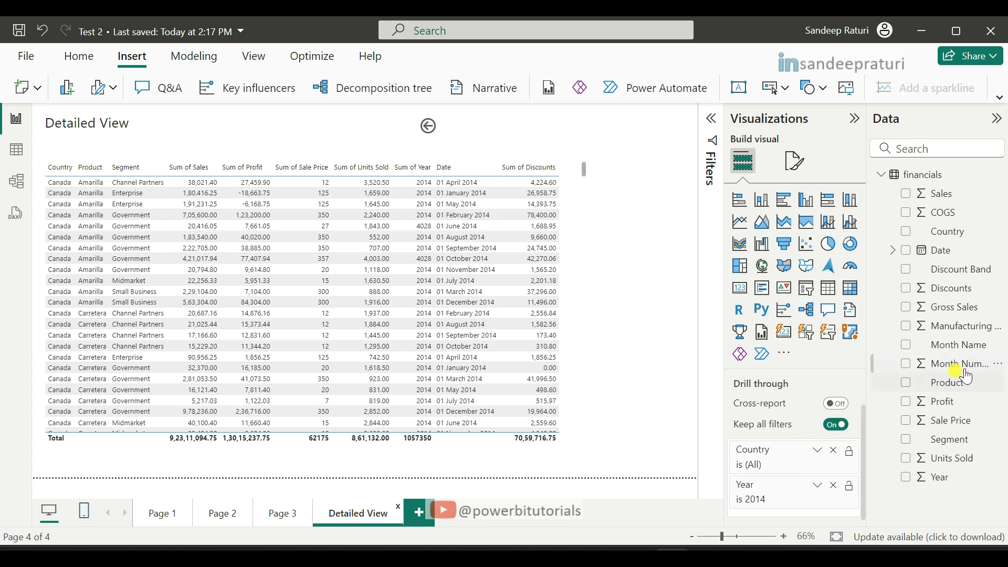
{"action": "left_click_drag", "start_coordinate": [961, 444], "coordinate": [813, 512]}
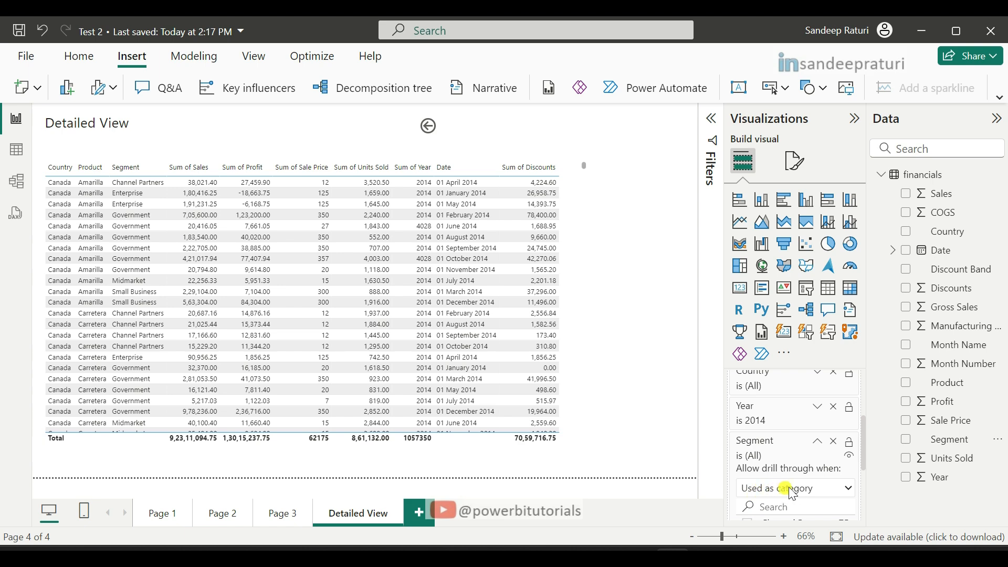
- Drill through from the Government sales column in Page 1's segment chart to Detailed View and look through the table rows
{"action": "left_click", "coordinate": [165, 514]}
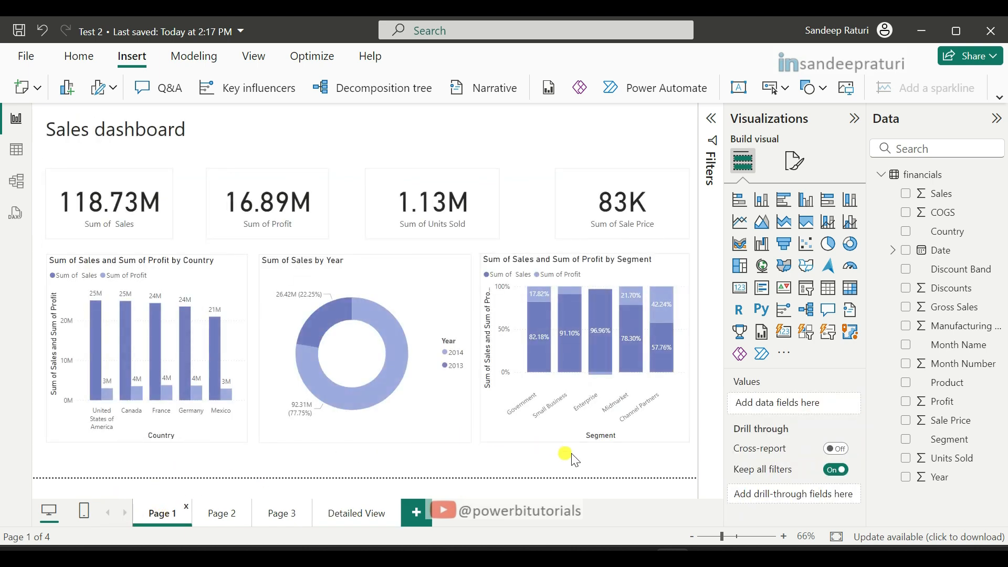
{"action": "mouse_move", "coordinate": [542, 316]}
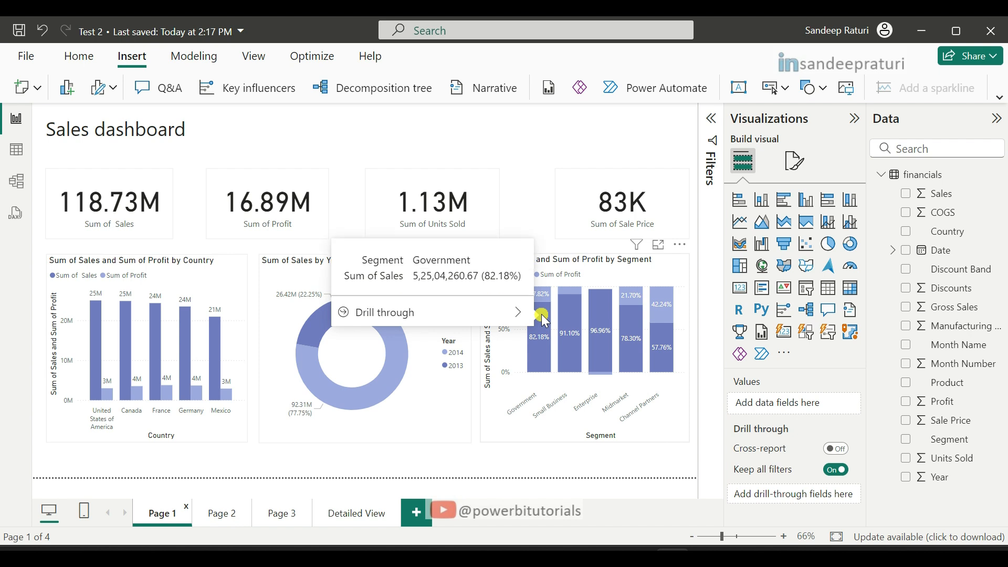
{"action": "mouse_move", "coordinate": [494, 317]}
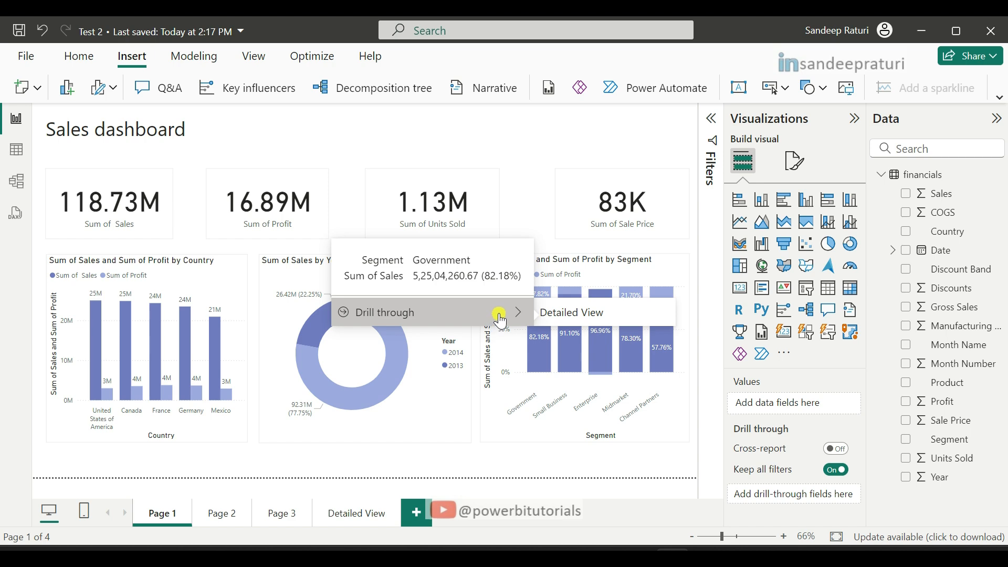
{"action": "left_click", "coordinate": [578, 317]}
{"action": "scroll", "coordinate": [342, 250], "scroll_direction": "down", "scroll_amount": 8}
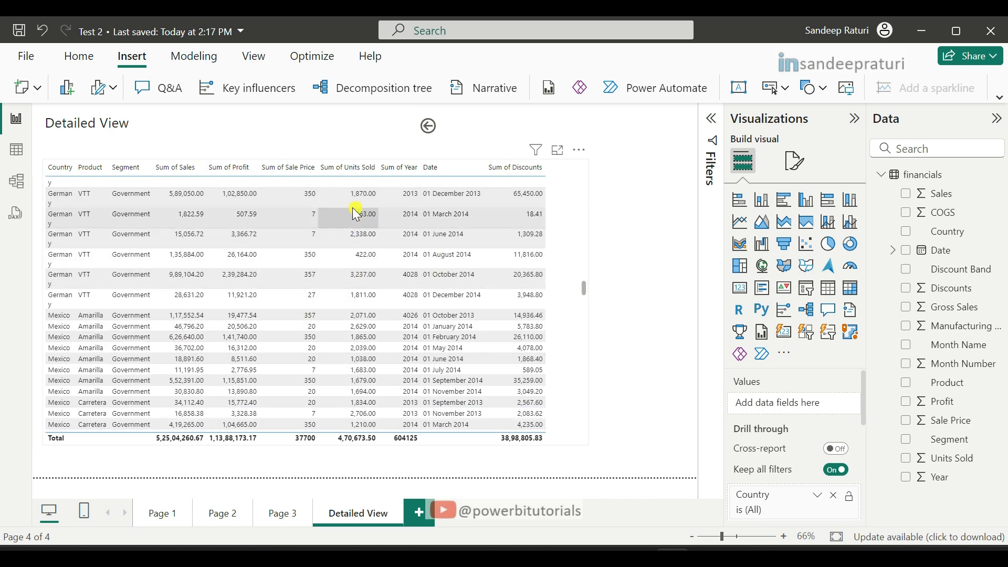
{"action": "scroll", "coordinate": [302, 286], "scroll_direction": "down", "scroll_amount": 5}
{"action": "scroll", "coordinate": [302, 287], "scroll_direction": "down", "scroll_amount": 5}
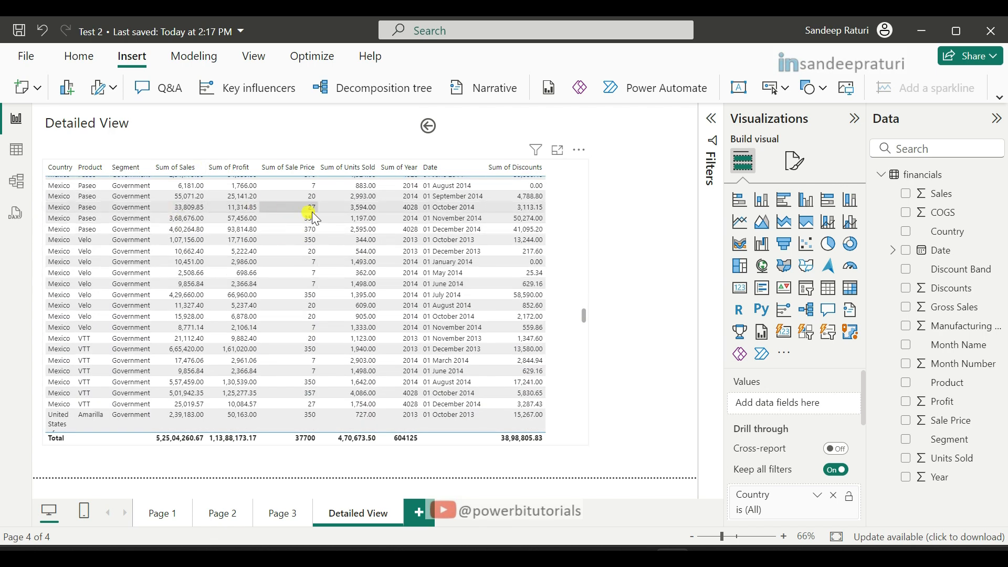